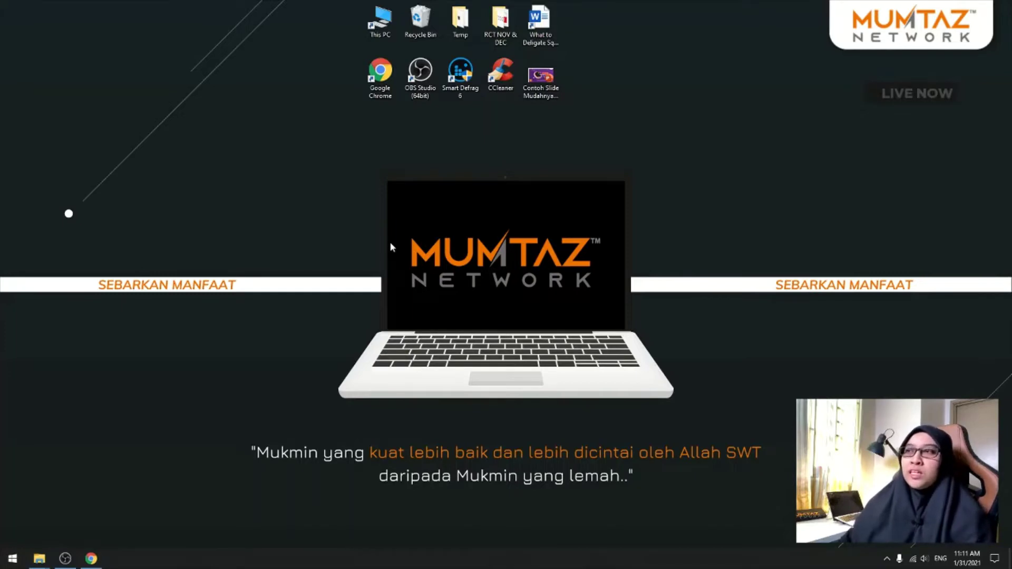
Step: Launch Google Chrome and maximize its window to fill the screen
double_click(372, 77)
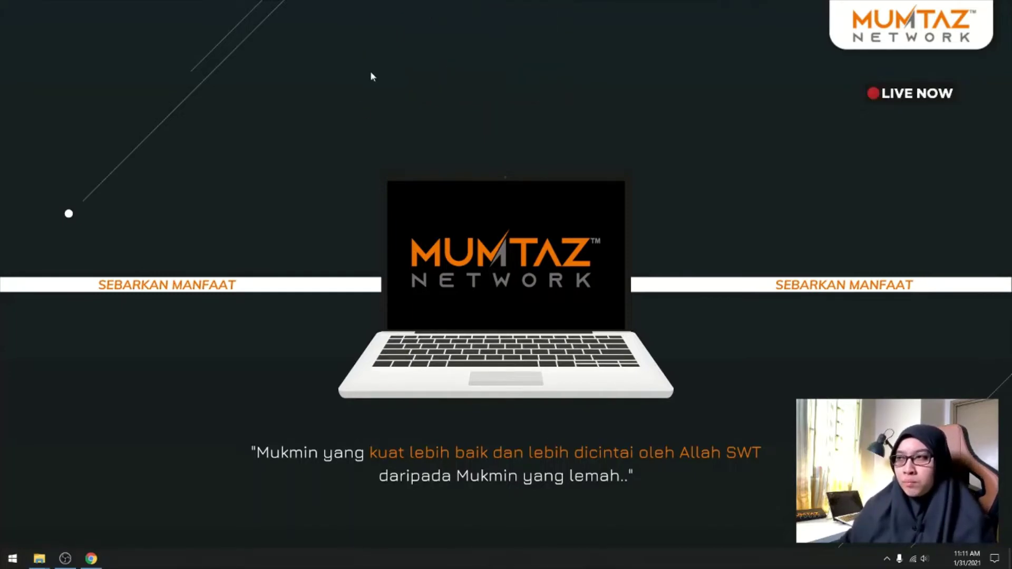
left_click_drag(842, 55, 558, 87)
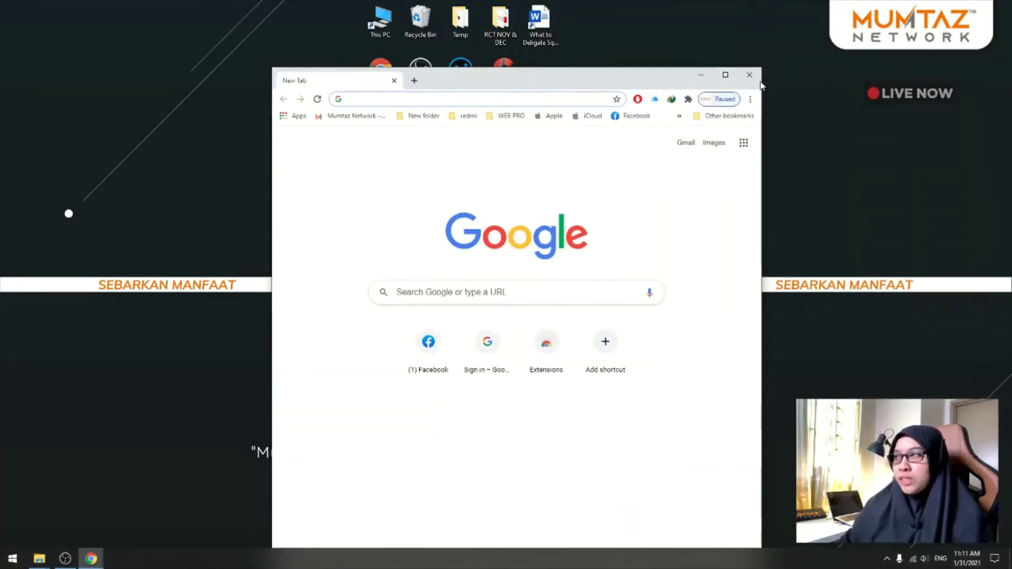
left_click(727, 74)
Step: Search 'google account' and go to the Google Account sign-in page
left_click(540, 25)
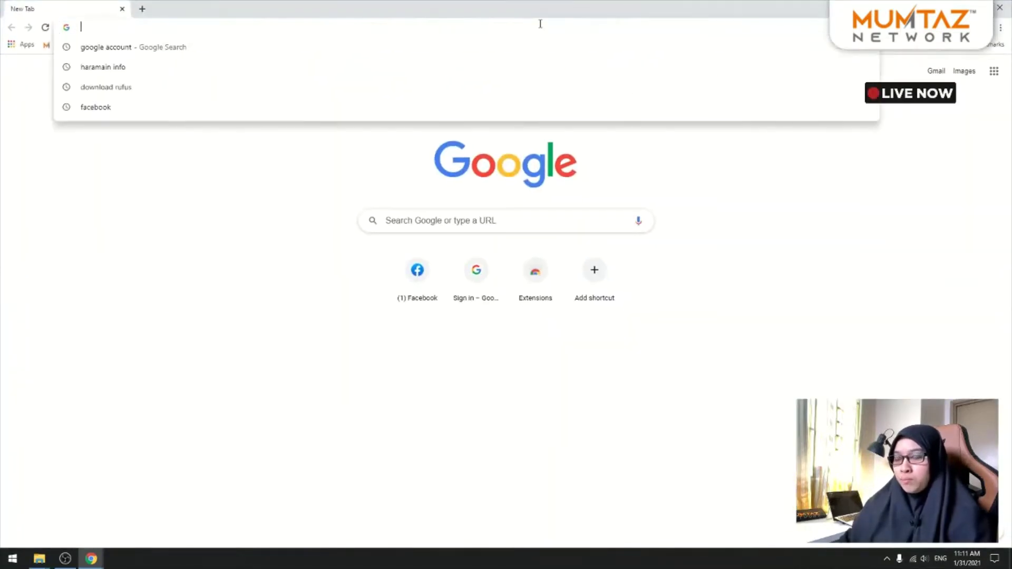
left_click(536, 49)
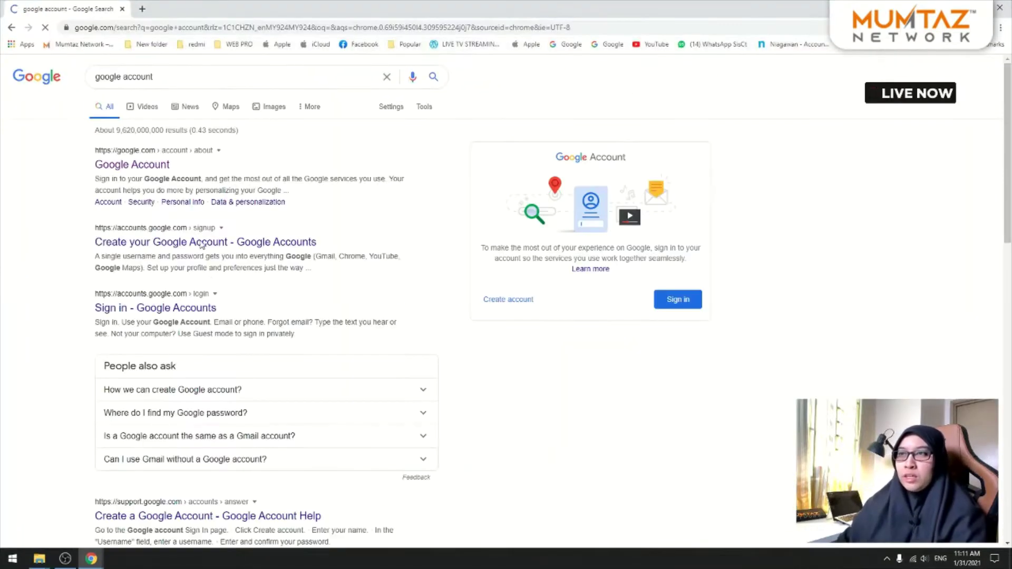
left_click(150, 172)
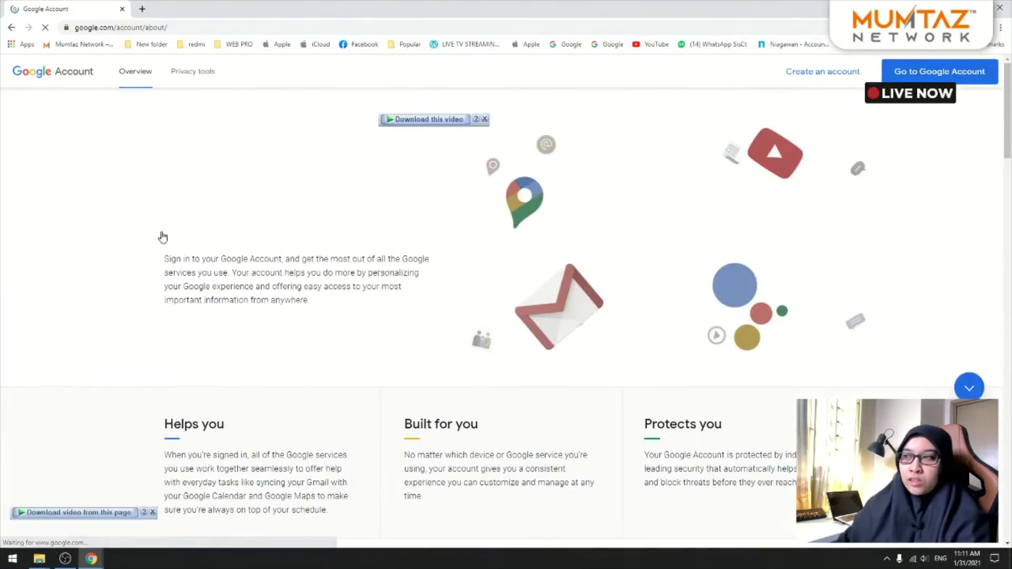
left_click(912, 74)
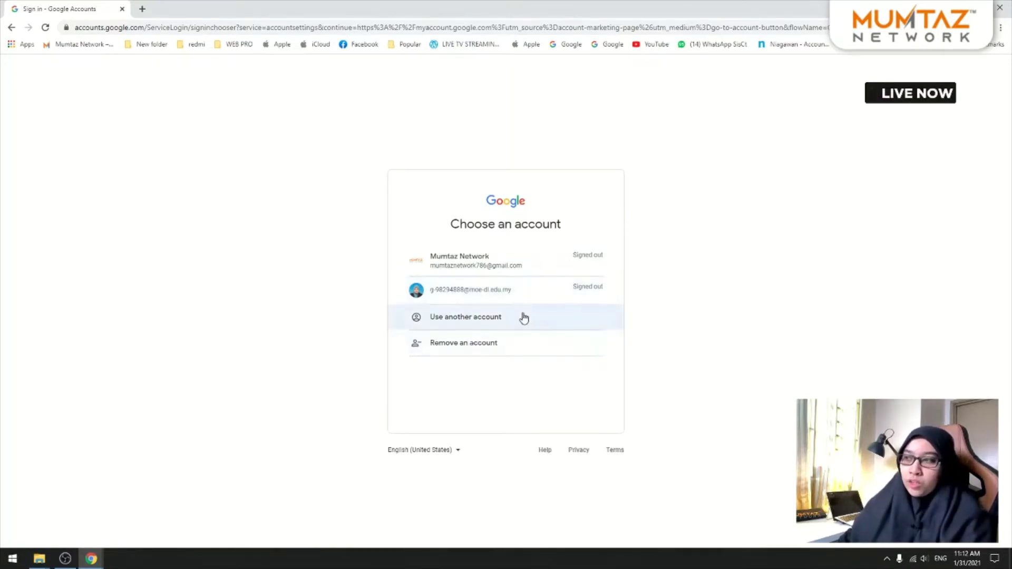
Step: Sign in with the second saved school account using its autofilled password
left_click(521, 293)
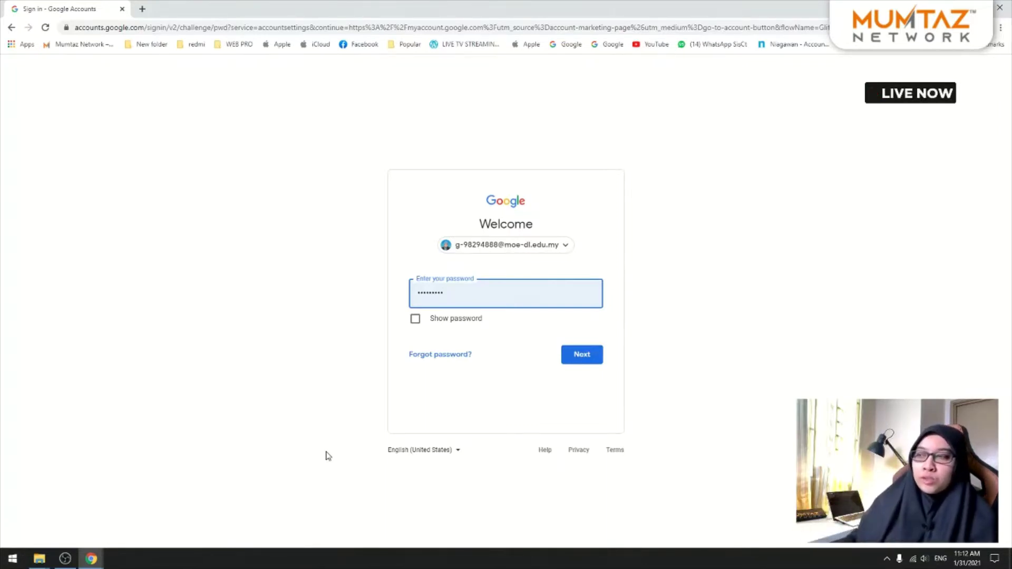
left_click(581, 356)
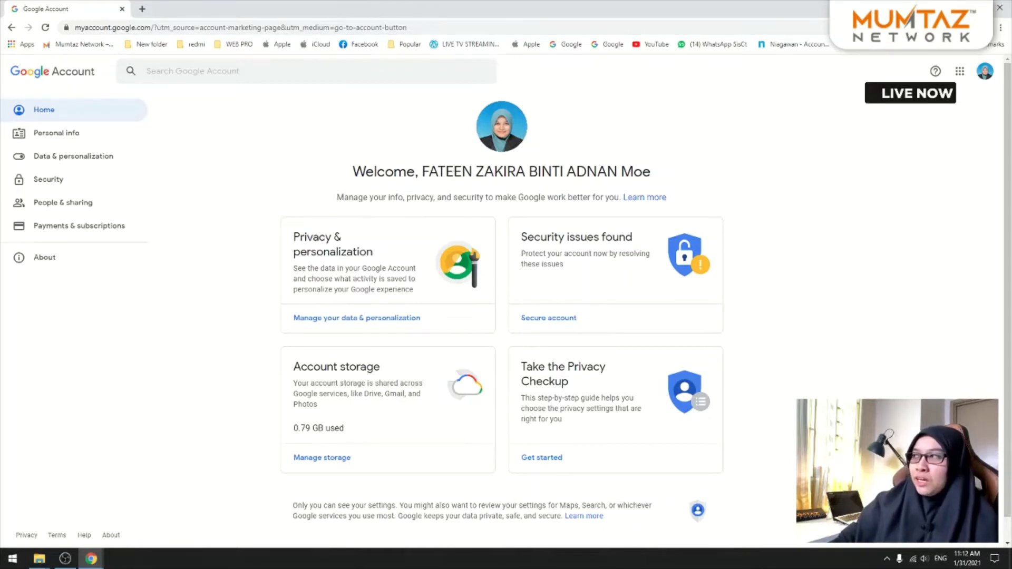
Step: Open the Google apps launcher and scroll it to locate Classroom
left_click(960, 78)
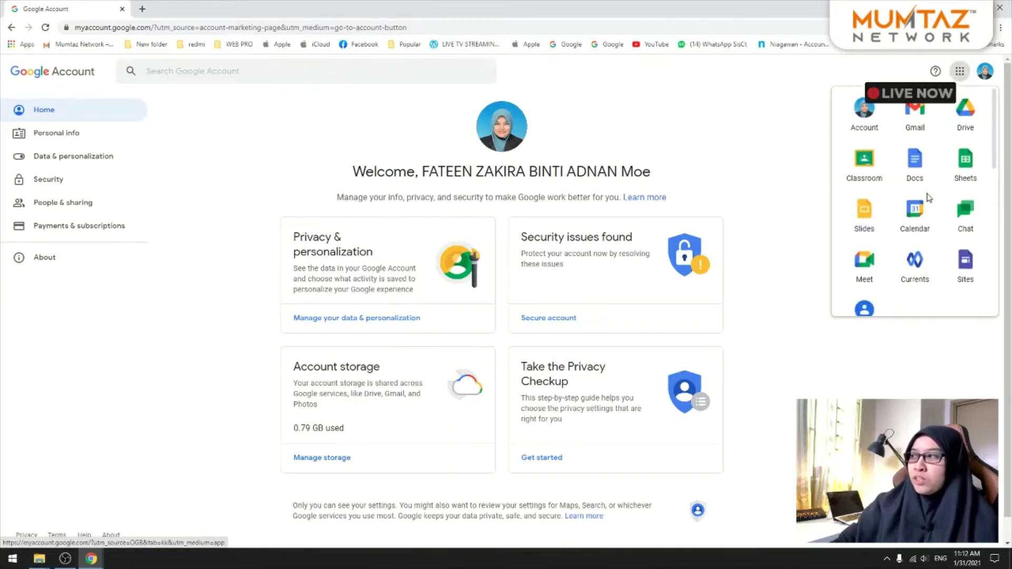
scroll(886, 194, "down", 2)
scroll(896, 221, "up", 2)
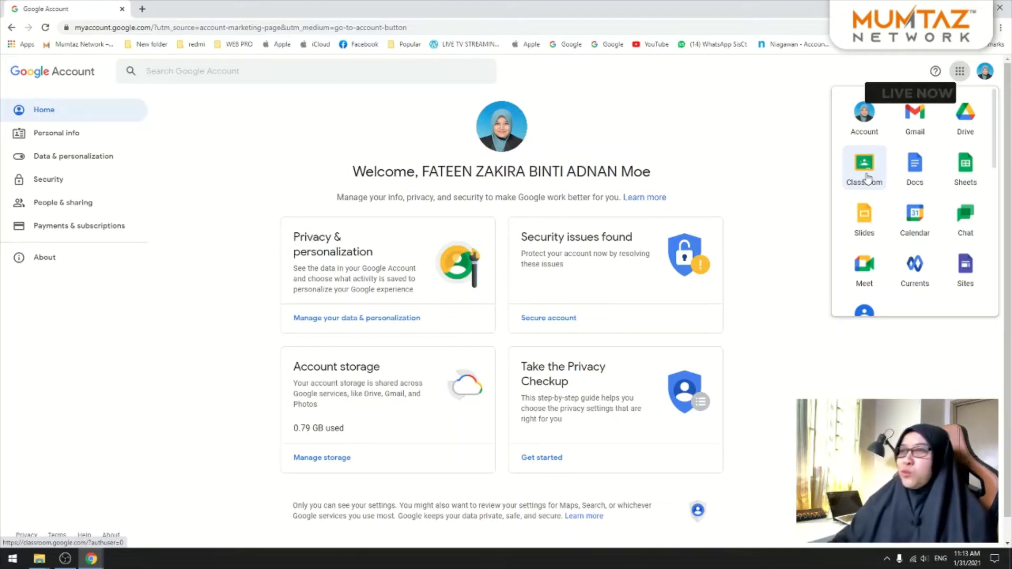
Step: Launch Google Classroom from the apps launcher in a new tab
left_click(861, 165)
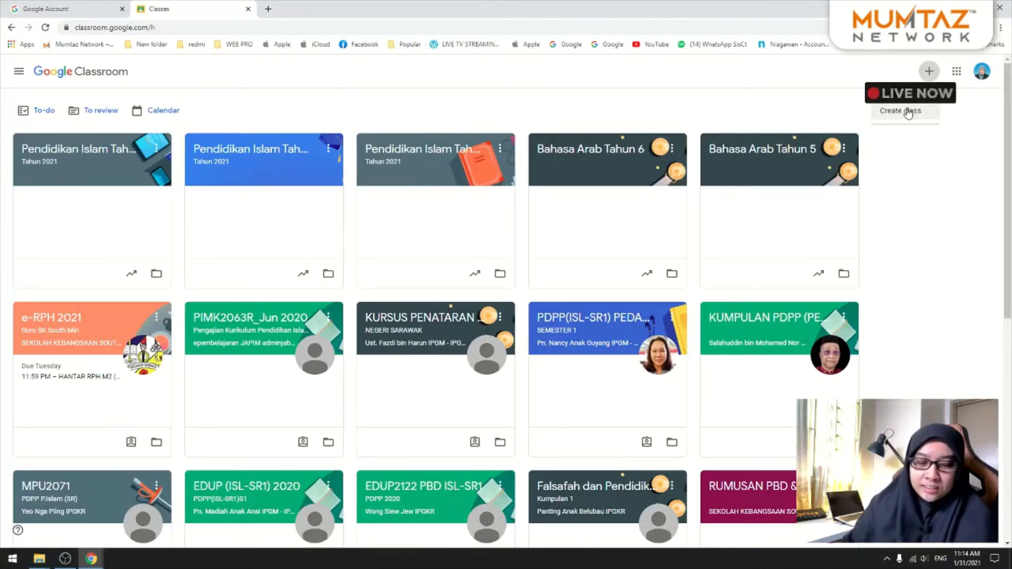
Step: Start a new class named 'Mumtaz Network - Mudahnya PdPR Tingkatan 6', fixing a typo
left_click(908, 112)
left_click(504, 243)
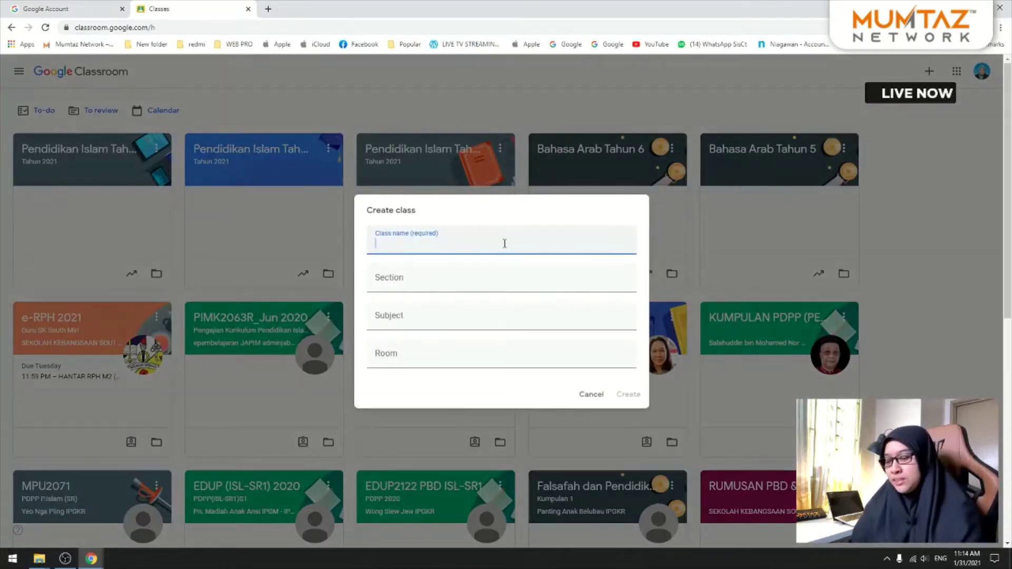
type("Mumtaz Network")
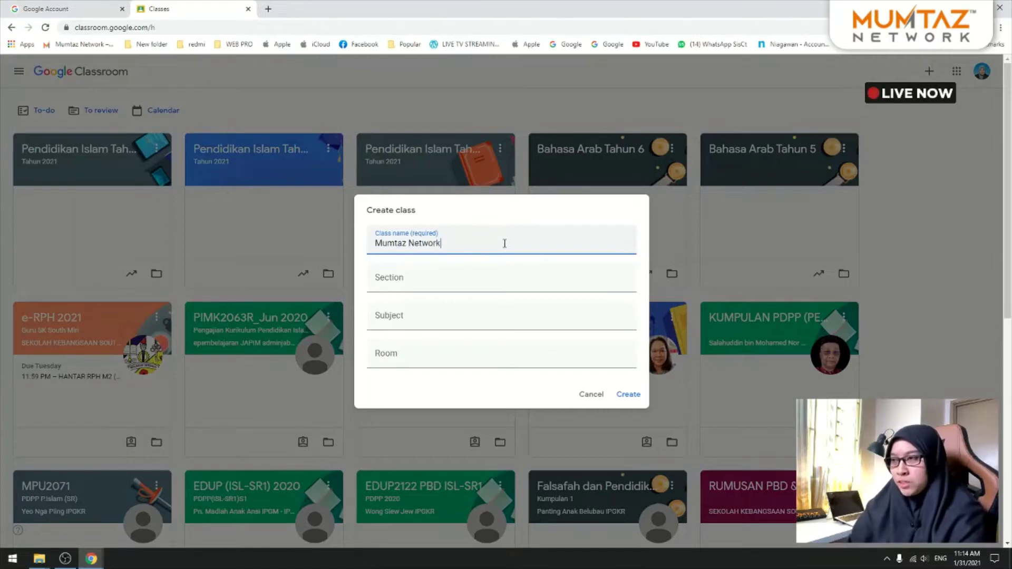
type("ahnya PdPR")
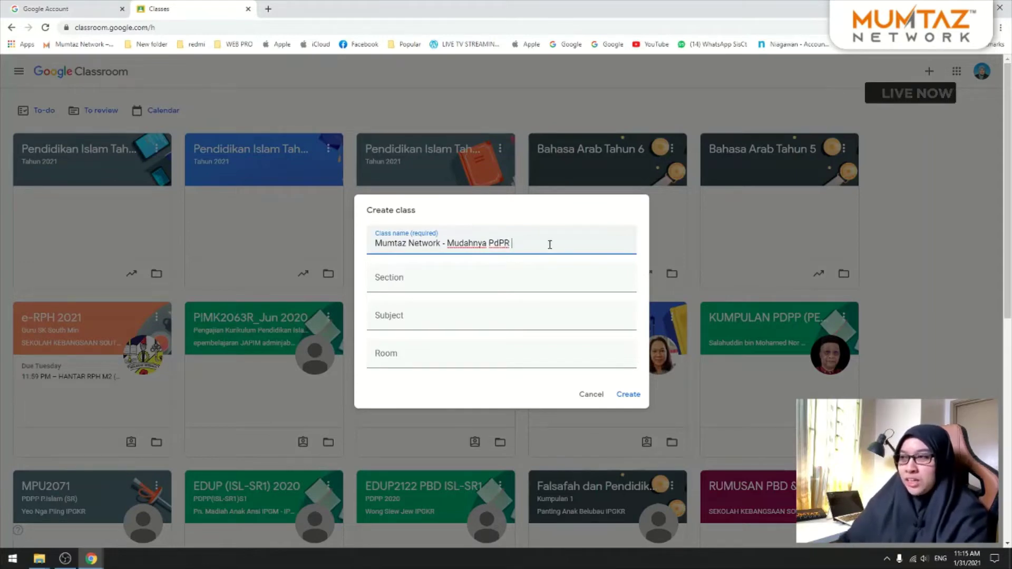
left_click(527, 273)
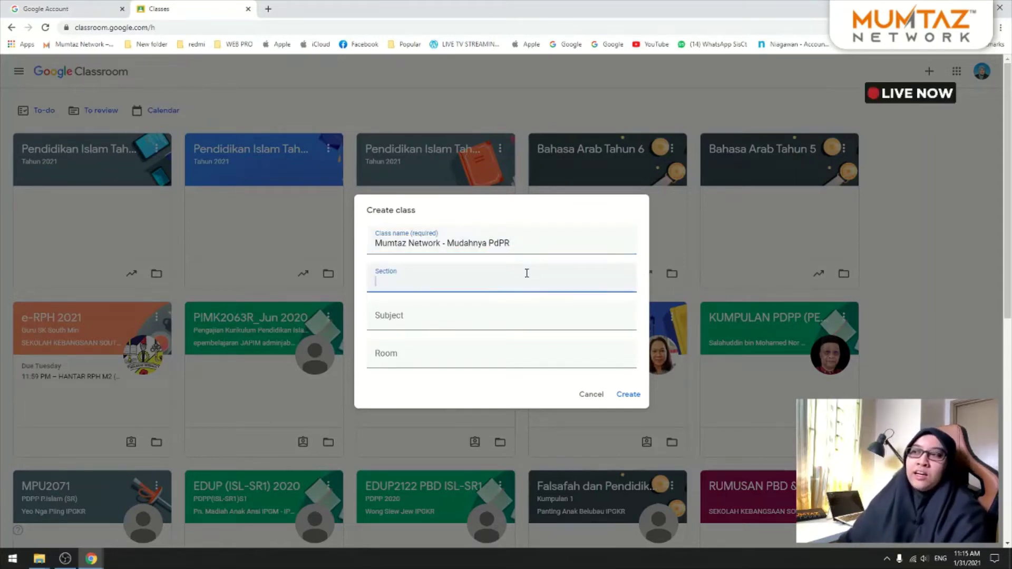
left_click(538, 243)
type("Tahun")
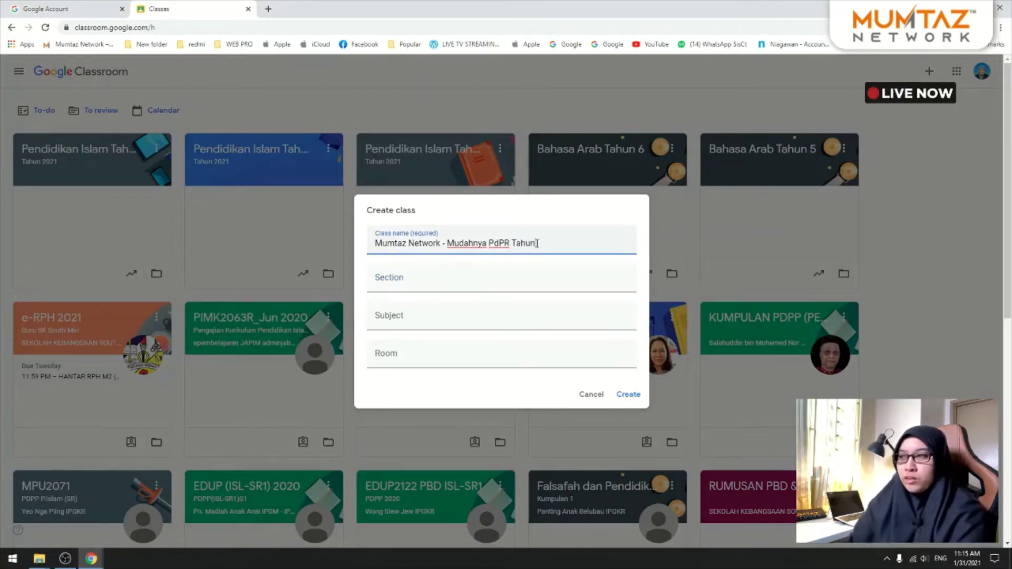
key("BackSpace")
key("BackSpace")
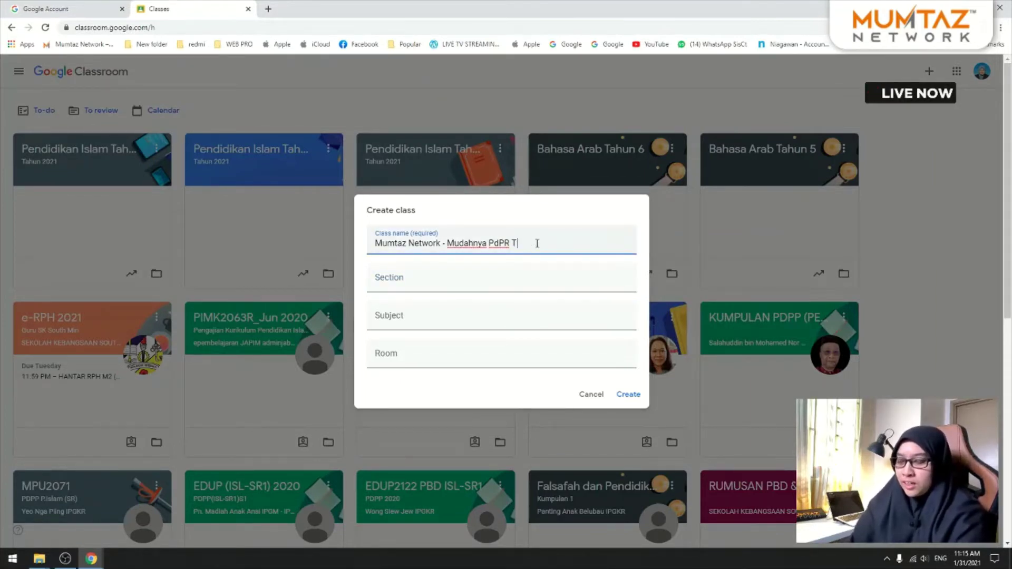
type("ingkatan ")
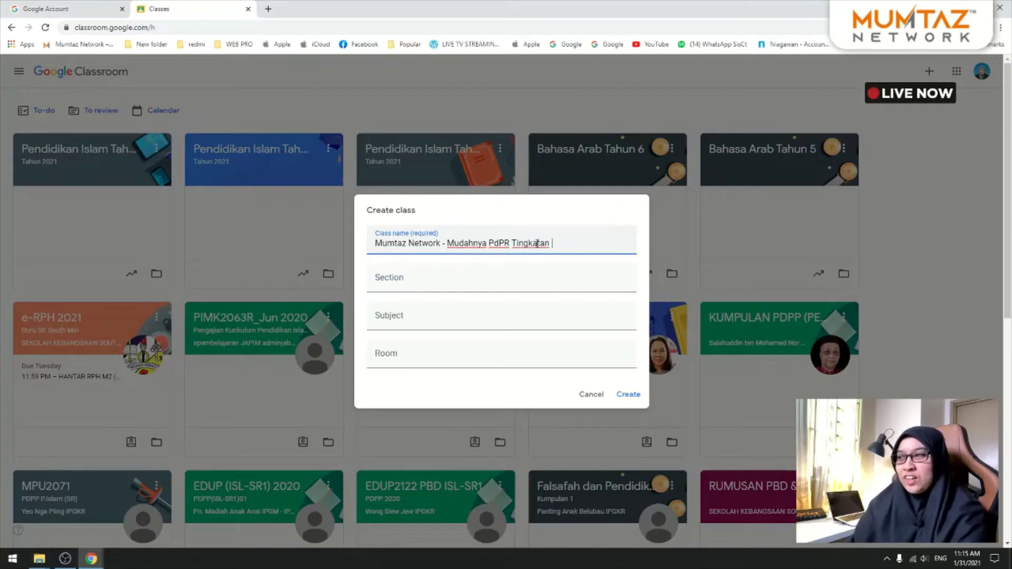
type("6")
Step: Enter section A and create the class
left_click(405, 282)
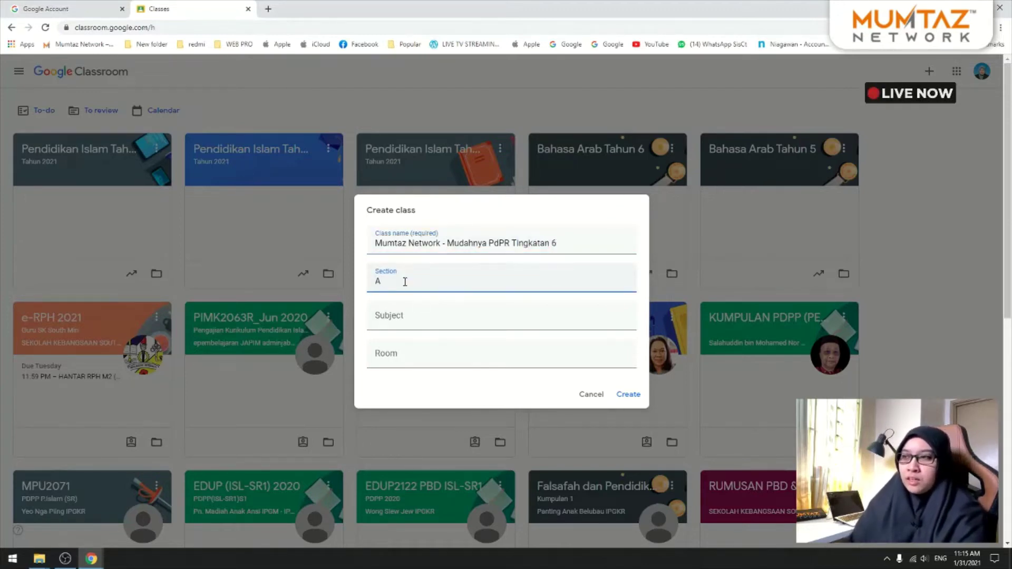
left_click(406, 308)
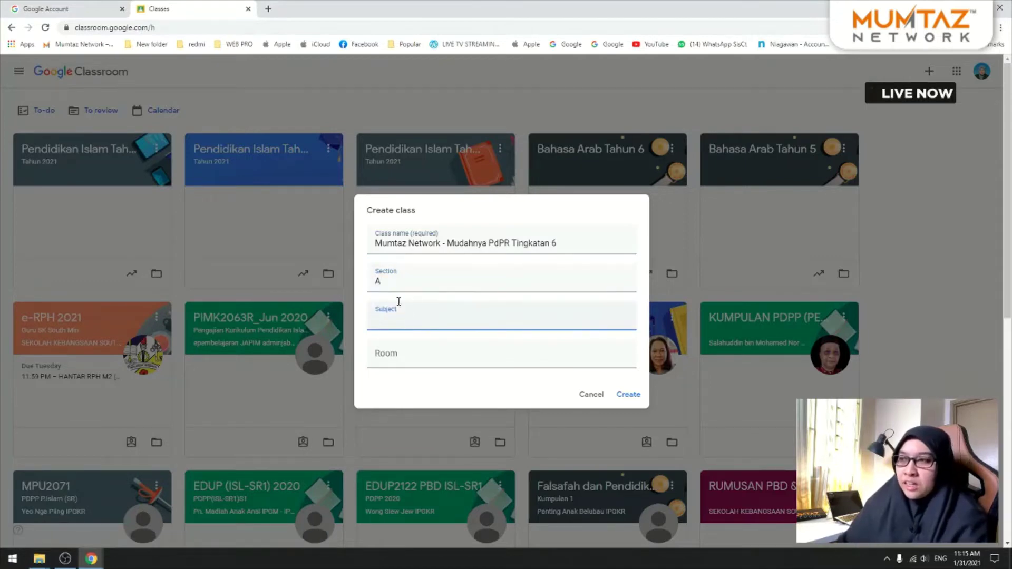
left_click(404, 348)
left_click(398, 328)
left_click(400, 273)
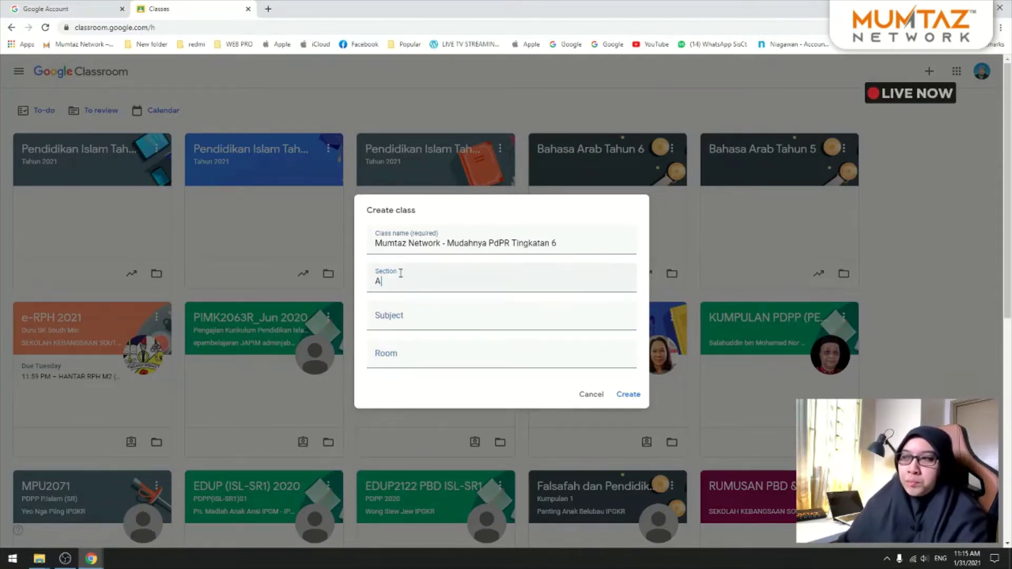
left_click(627, 397)
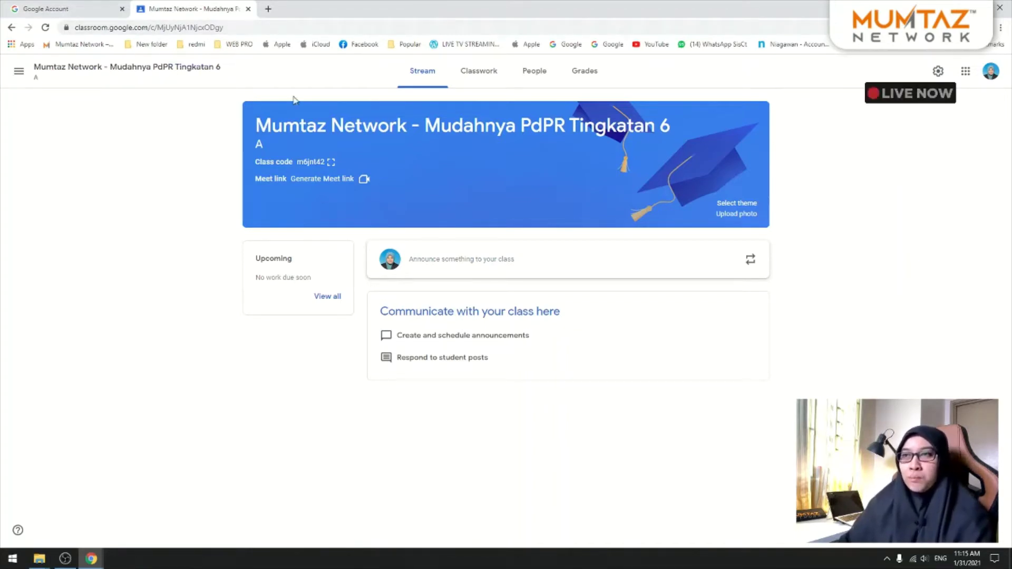
Step: Return to the Classes page through the menu and bring up the + create option
left_click(20, 73)
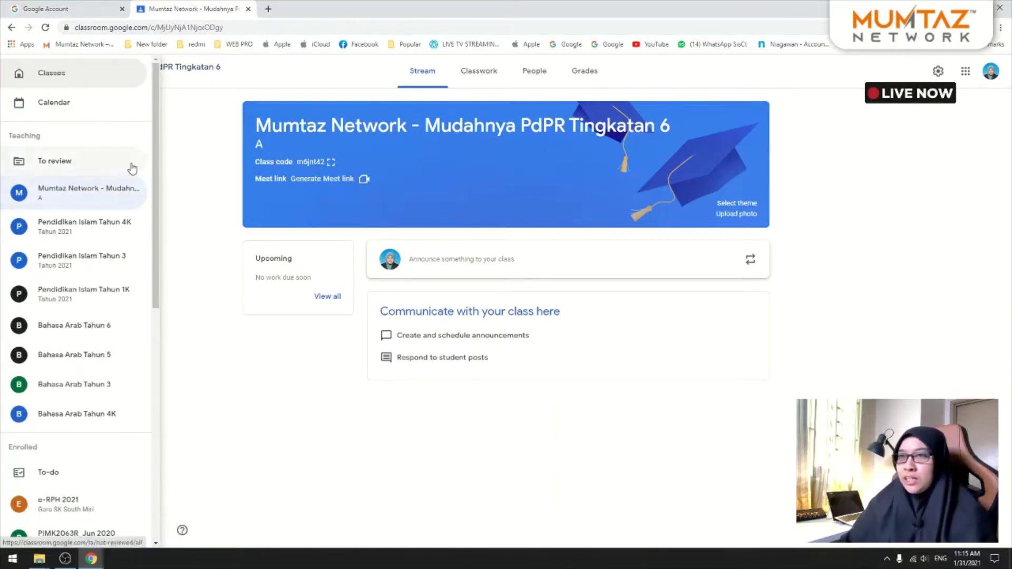
left_click(59, 76)
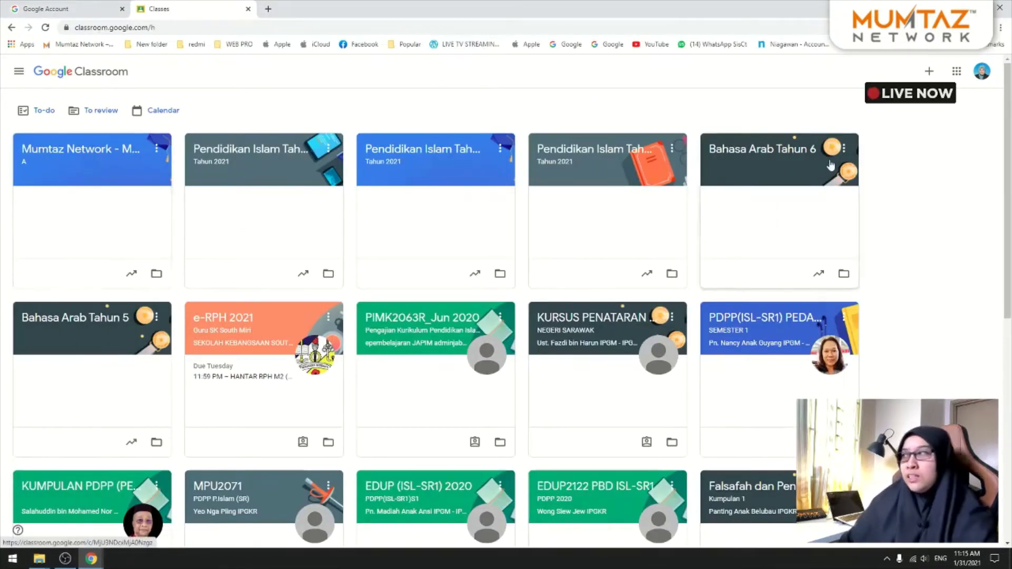
left_click(929, 71)
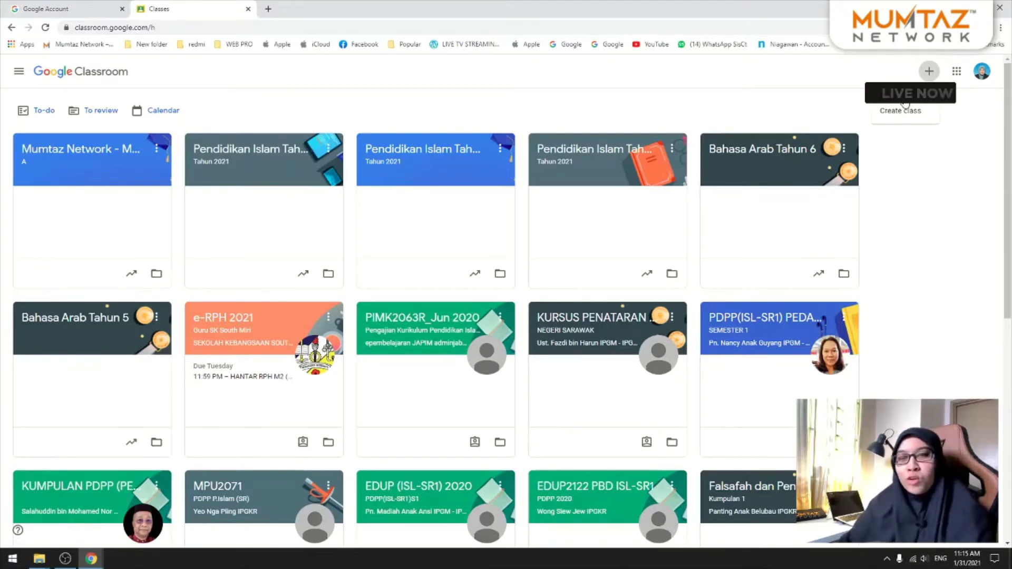
Step: Create a second 'Mumtaz Network - Mudahnya PdPR Tingkatan 6' class with section B
left_click(902, 110)
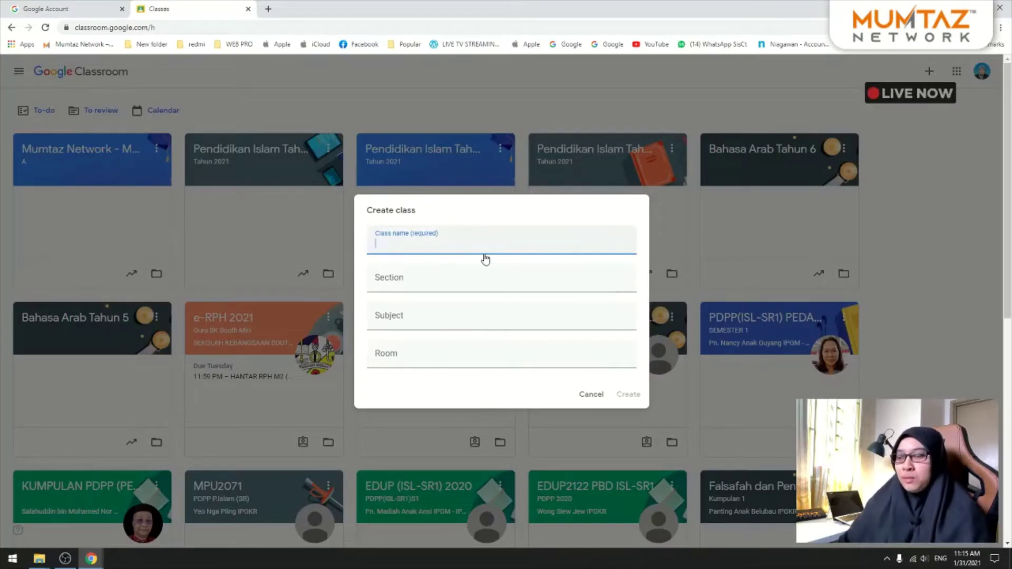
type("Mumtaz NEt")
key("BackSpace")
key("BackSpace")
type("etwork ")
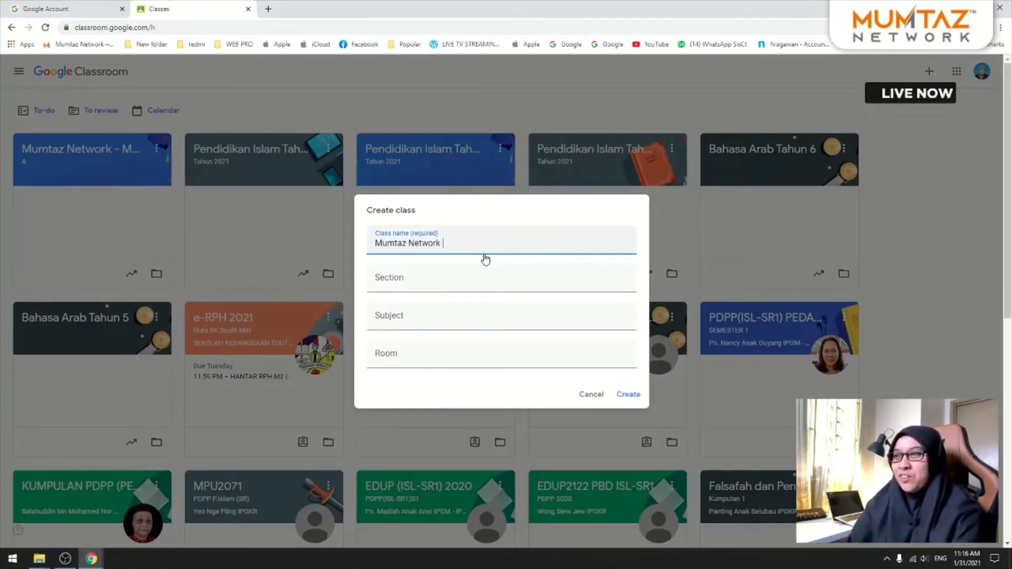
type("- Mudahnya Pd")
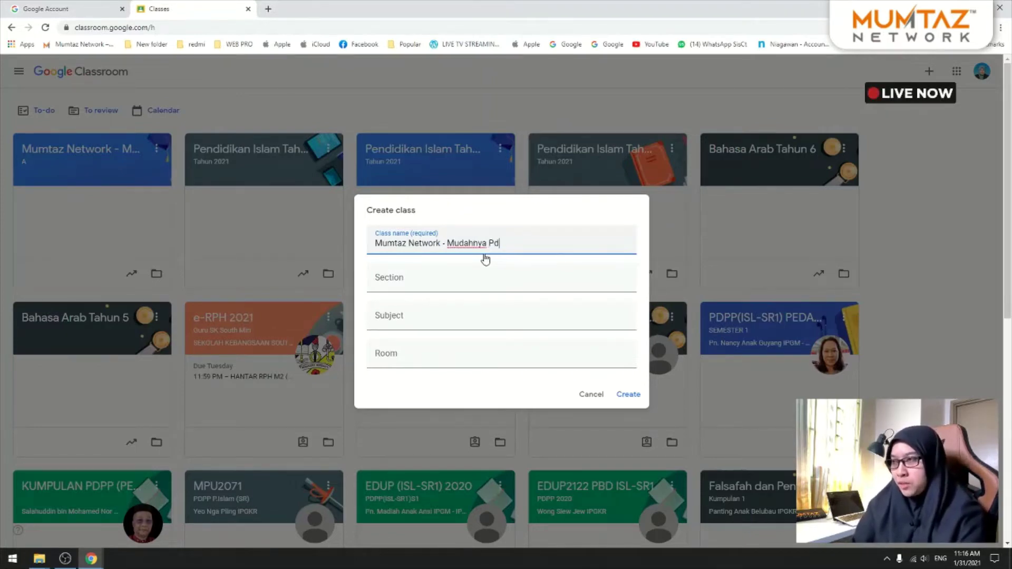
type("PR ")
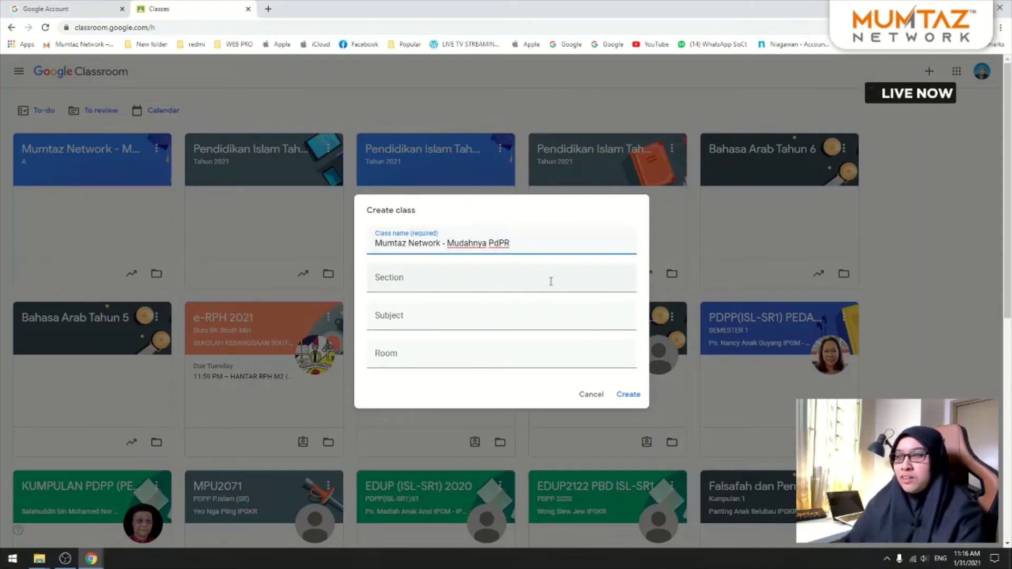
type("Tingkatan 6")
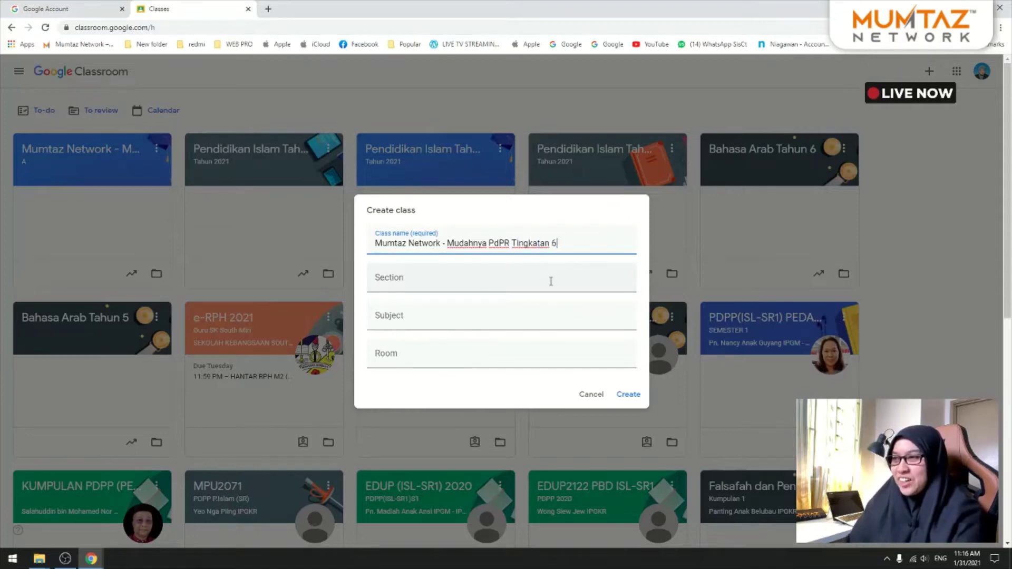
left_click(551, 281)
type("B")
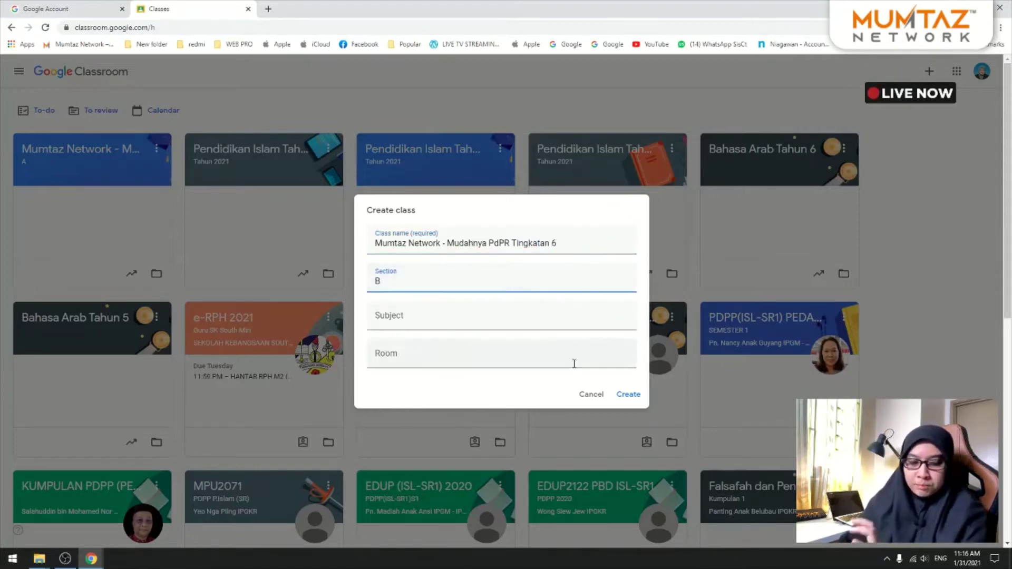
left_click(626, 397)
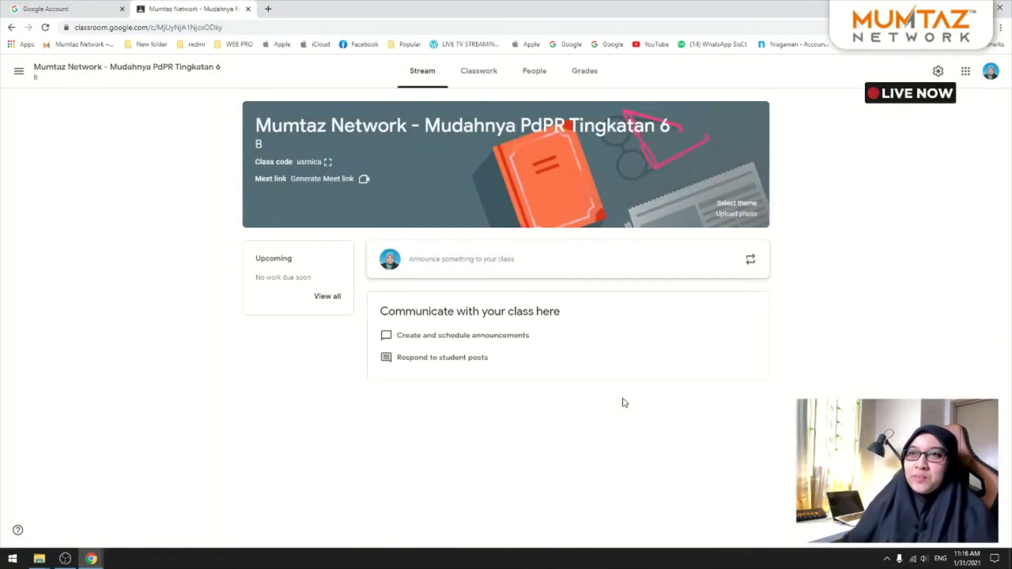
Step: Back on Classes, open the section A and section B class cards in new tabs
left_click(19, 70)
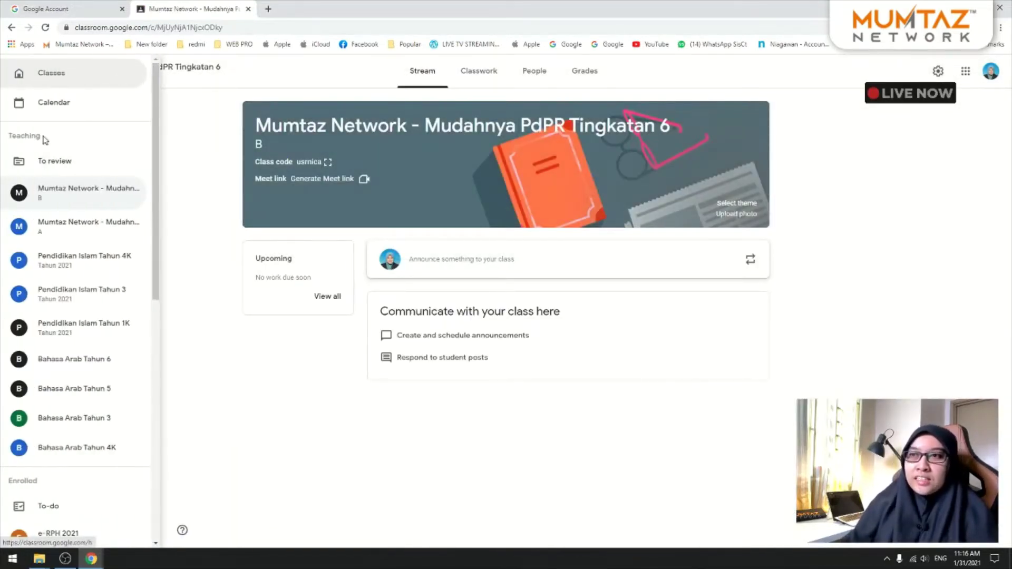
left_click(61, 71)
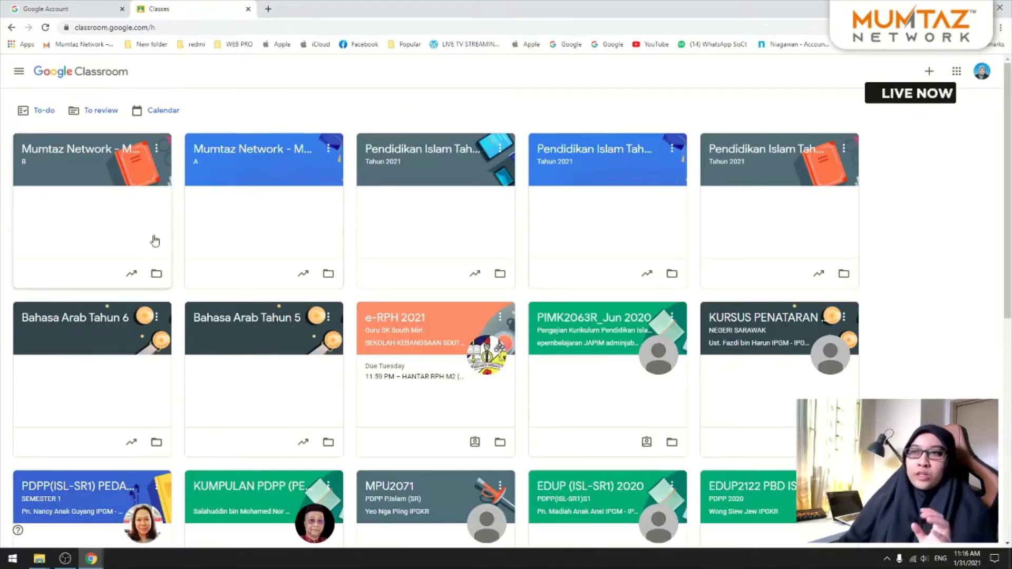
right_click(271, 153)
left_click(295, 157)
right_click(113, 153)
left_click(136, 158)
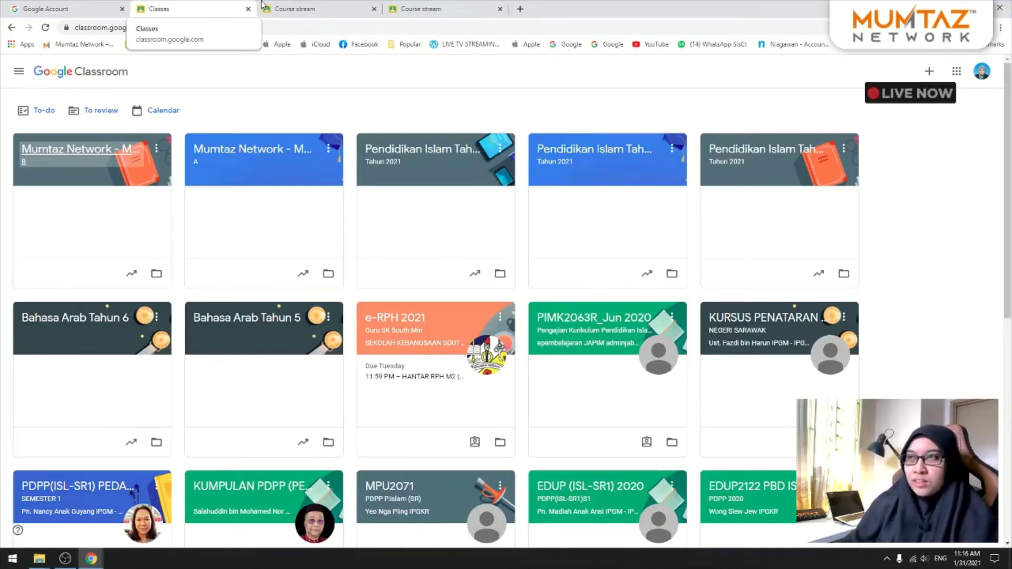
Step: Review the section A and B class tabs, ending on section A's Stream page
left_click(293, 9)
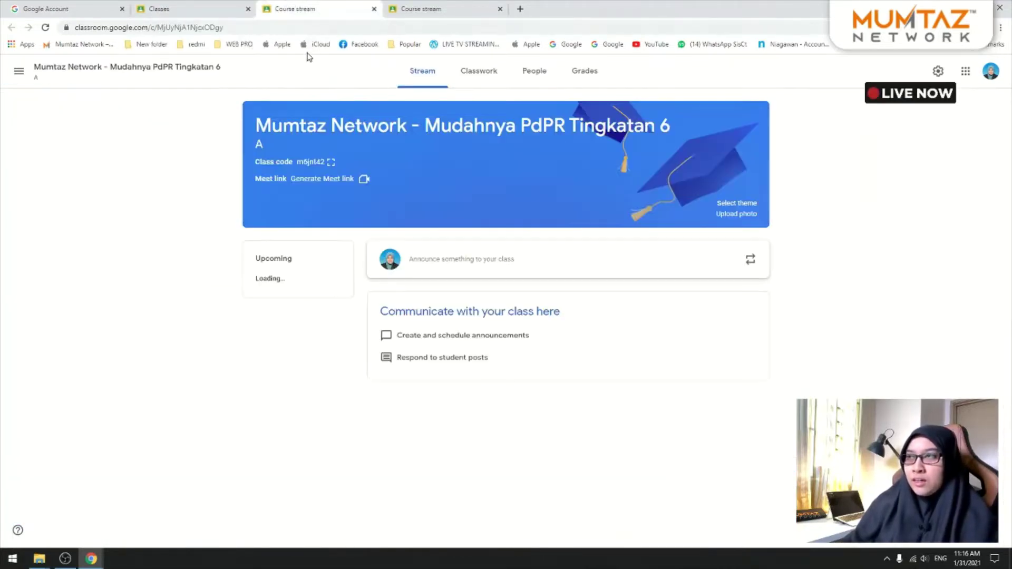
left_click(420, 4)
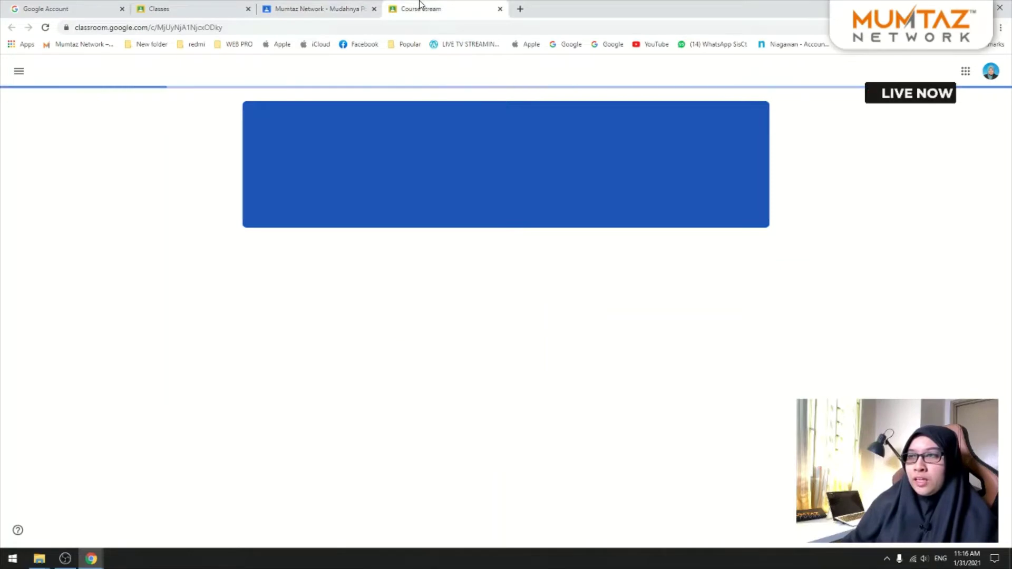
left_click(326, 6)
left_click(410, 6)
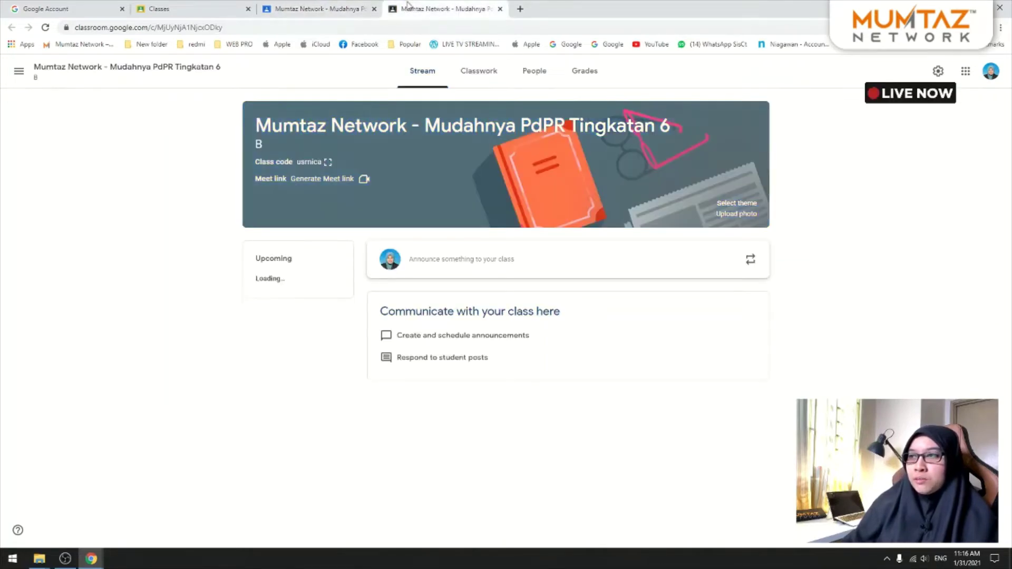
left_click(337, 7)
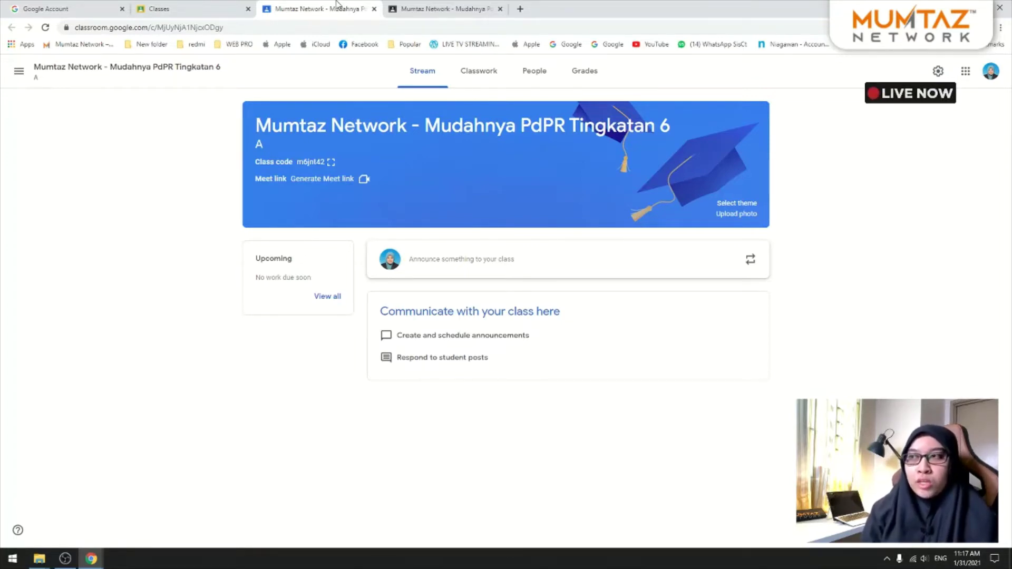
left_click(535, 71)
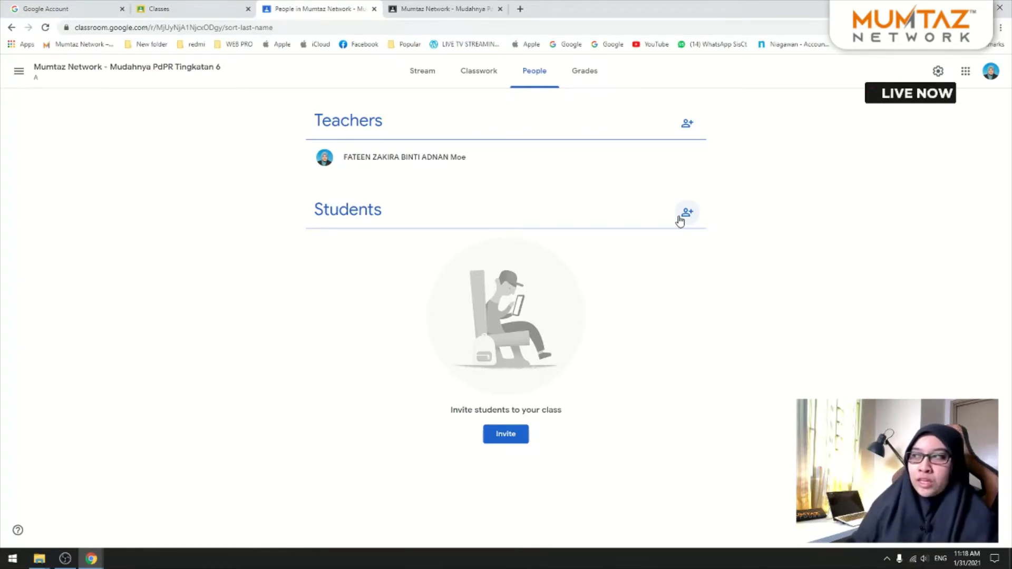
left_click(686, 214)
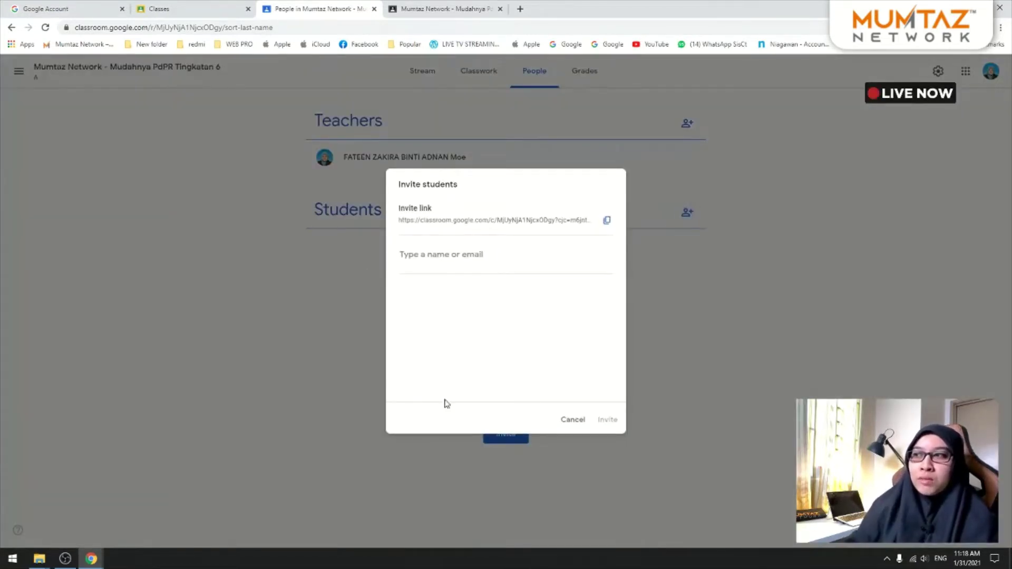
left_click(572, 421)
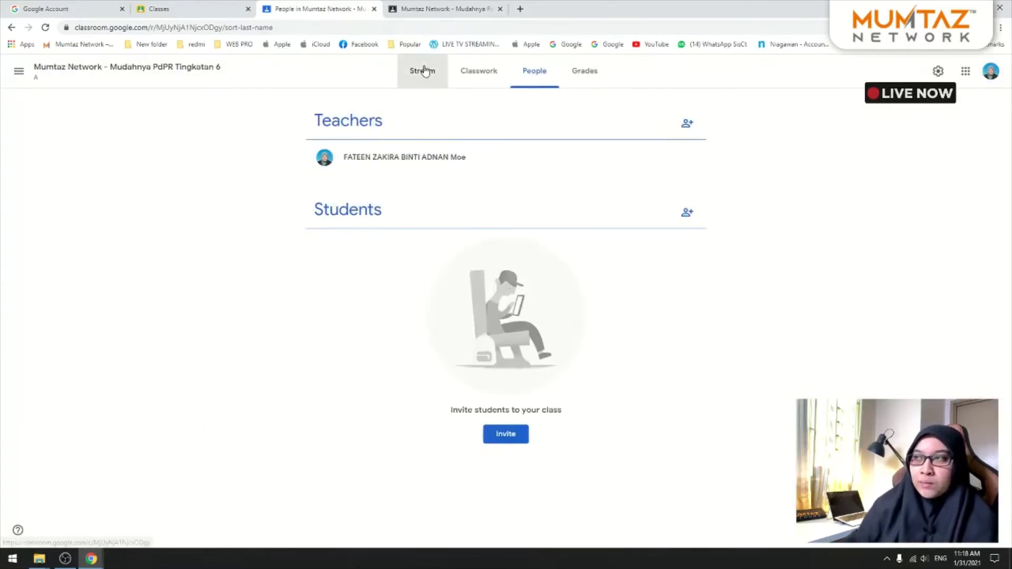
left_click(423, 70)
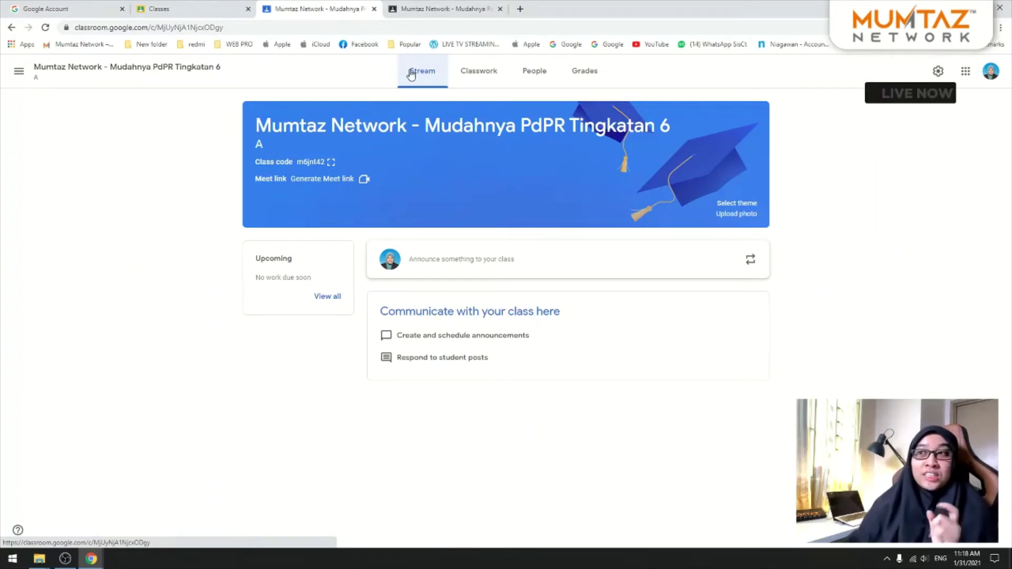
left_click(179, 7)
left_click(313, 6)
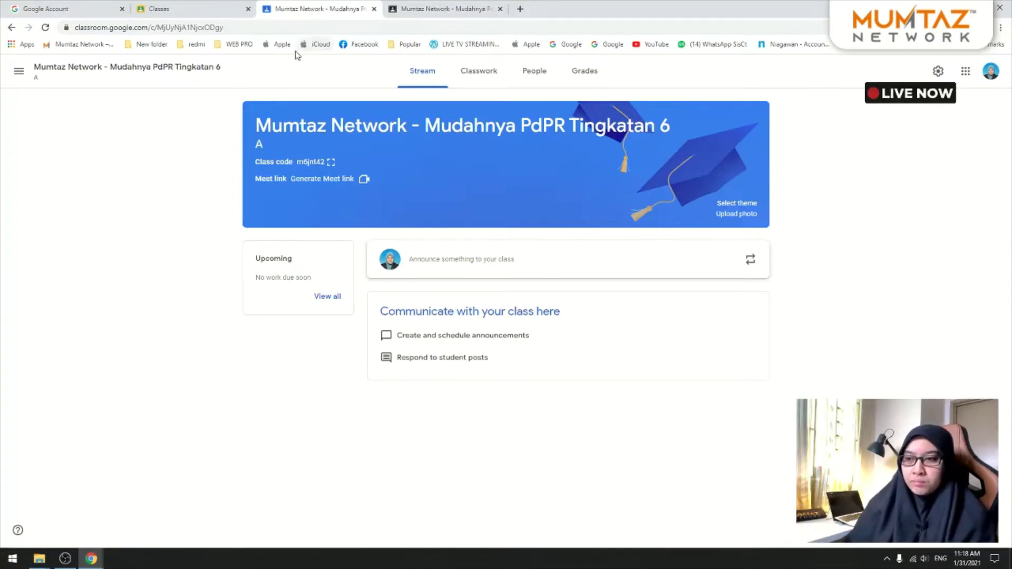
left_click(222, 8)
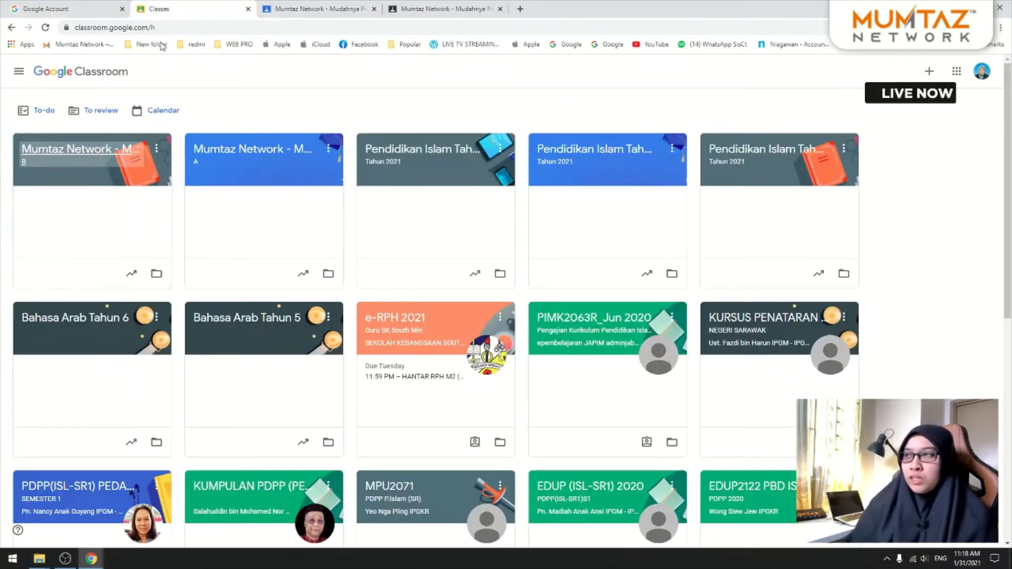
left_click(288, 6)
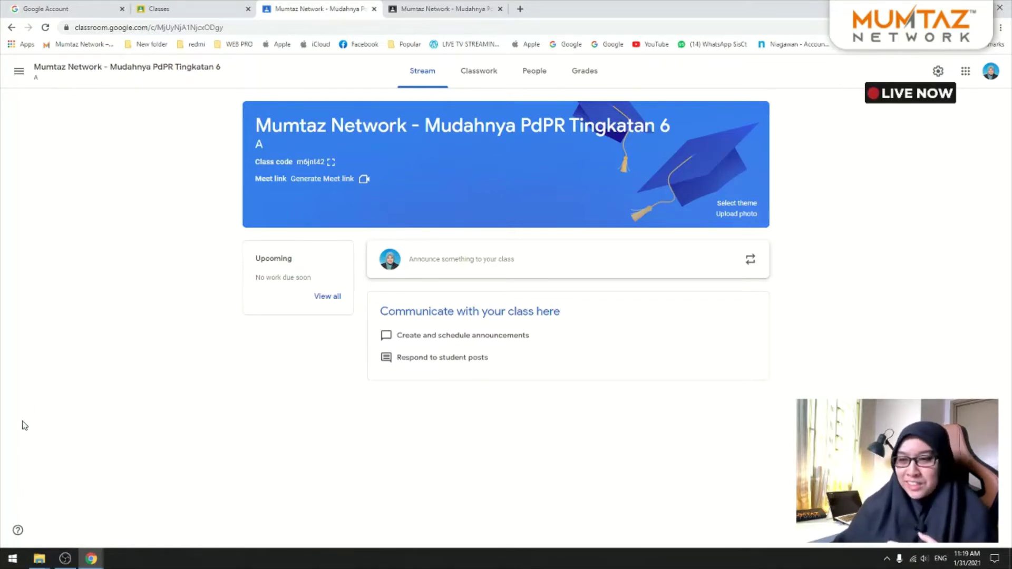
left_click(65, 559)
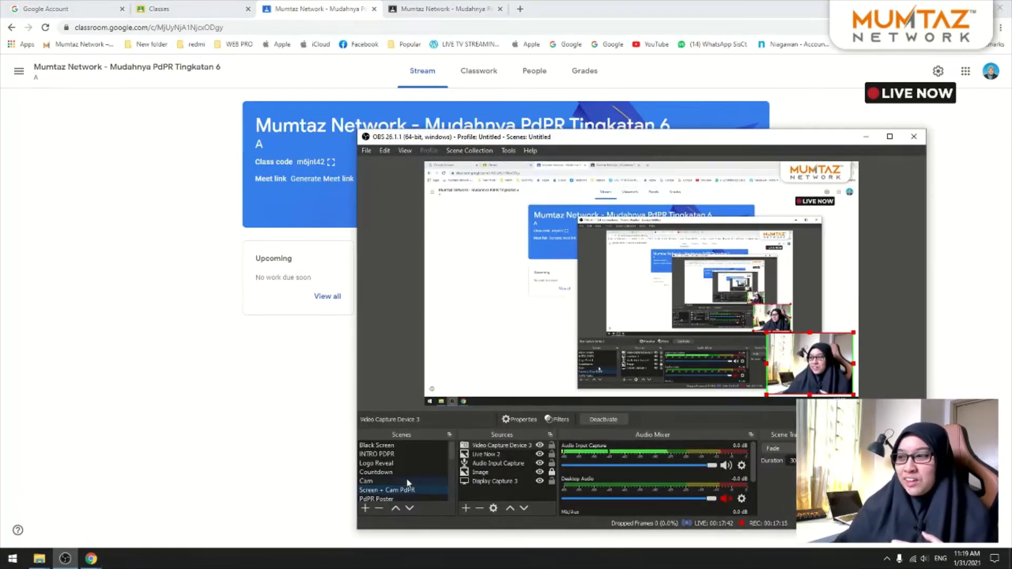
left_click(409, 481)
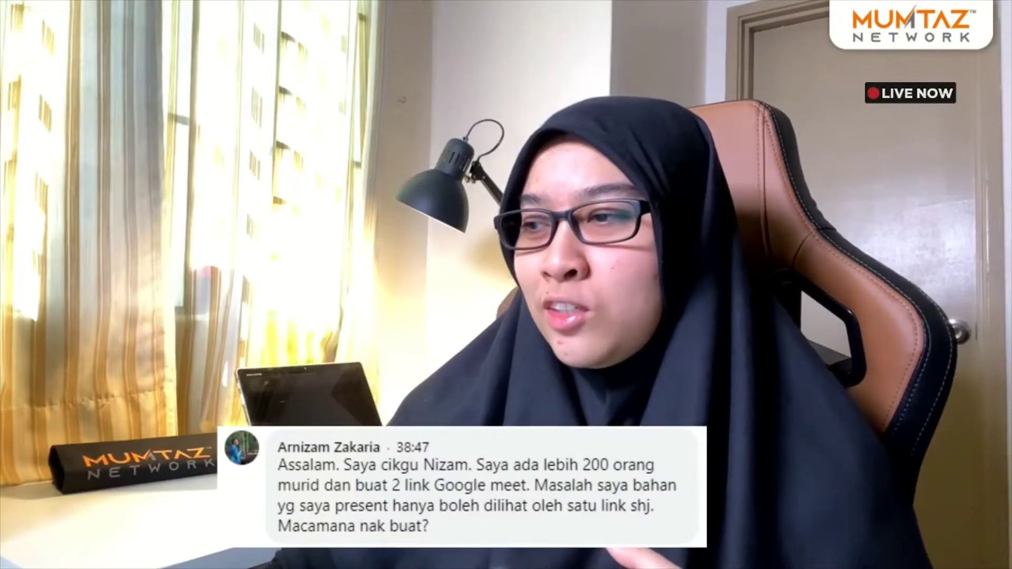
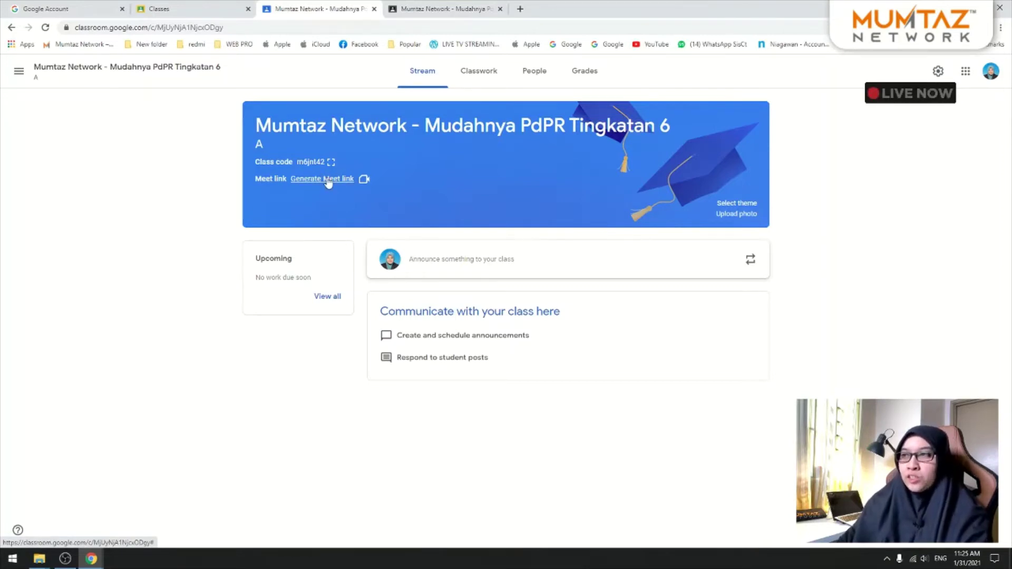
left_click(328, 179)
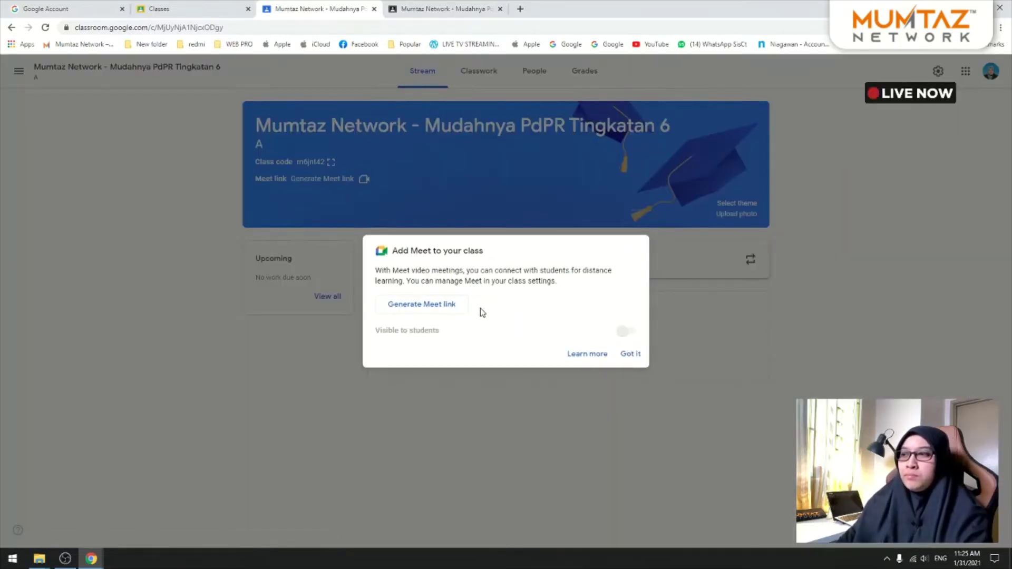
left_click(454, 307)
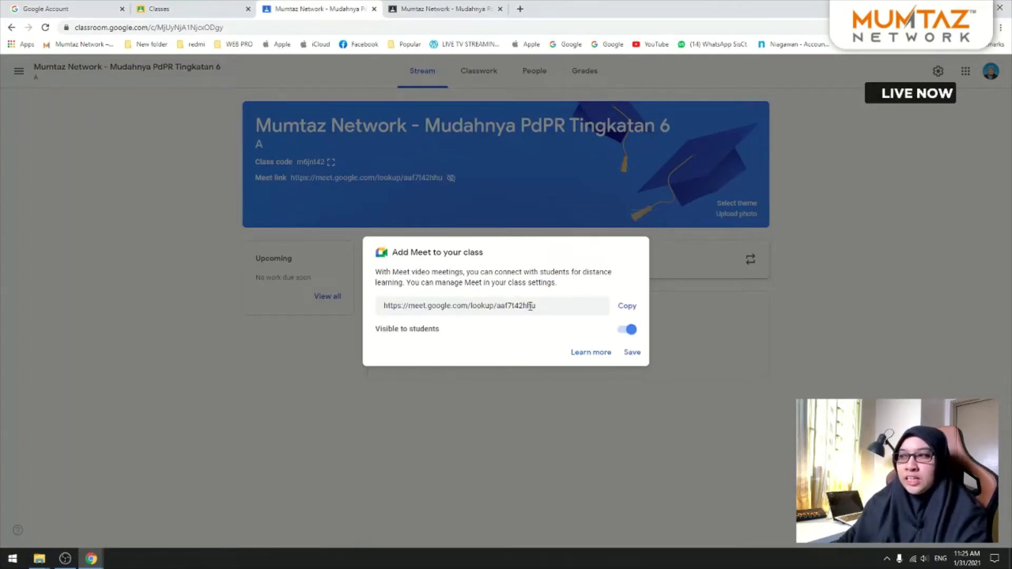
left_click_drag(531, 306, 408, 308)
left_click(408, 308)
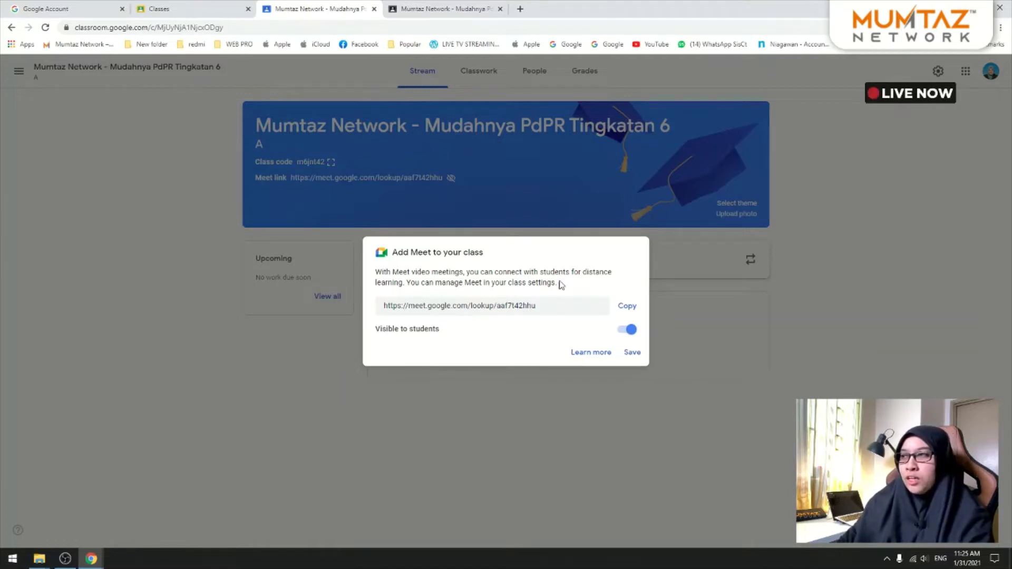
left_click(631, 352)
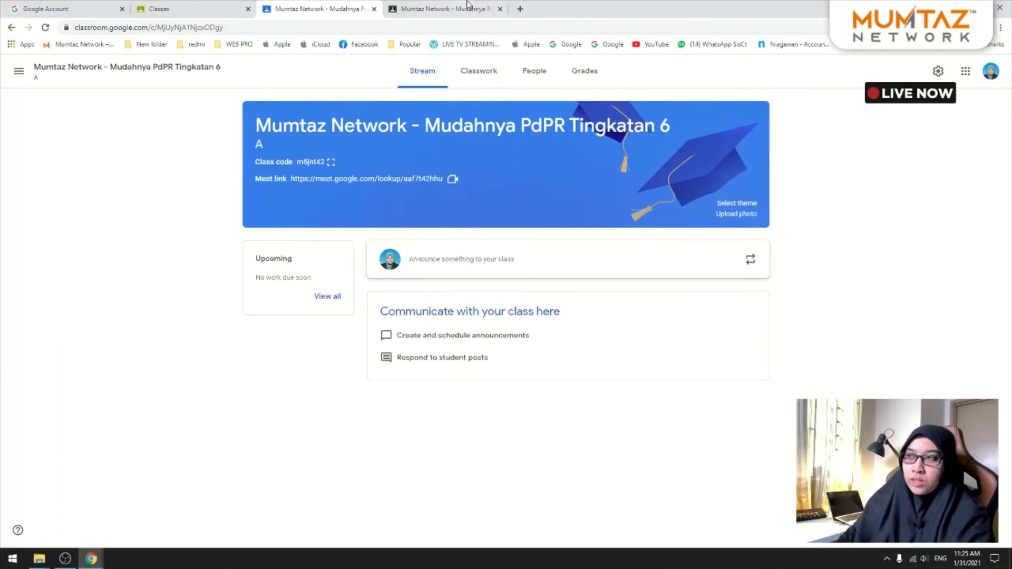
left_click(467, 4)
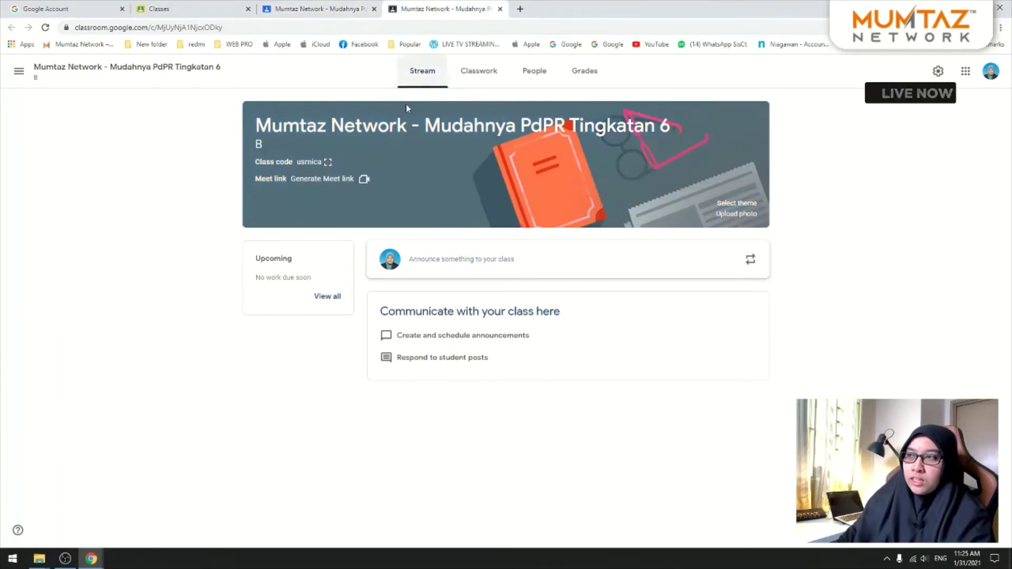
left_click(334, 178)
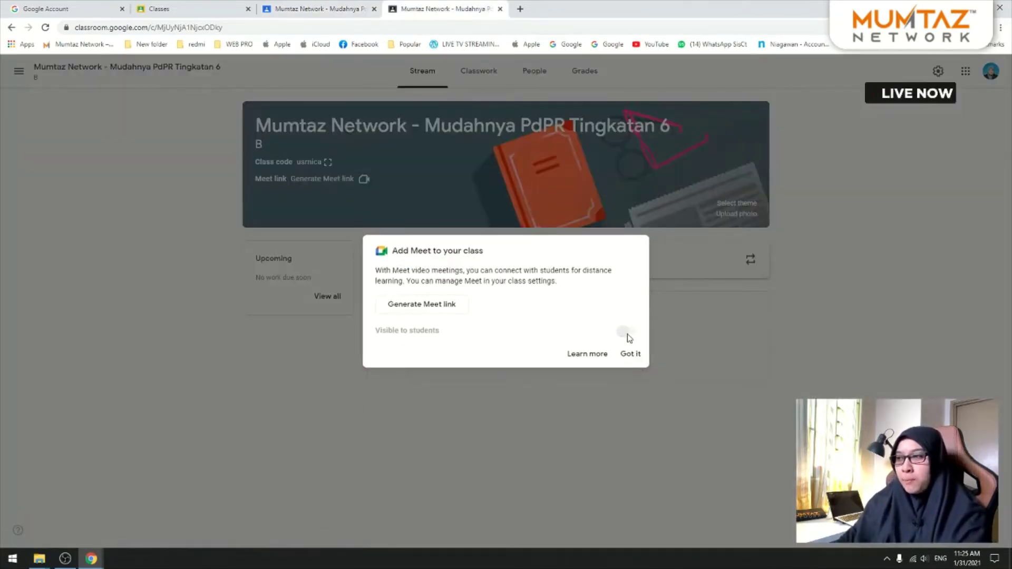
left_click(630, 353)
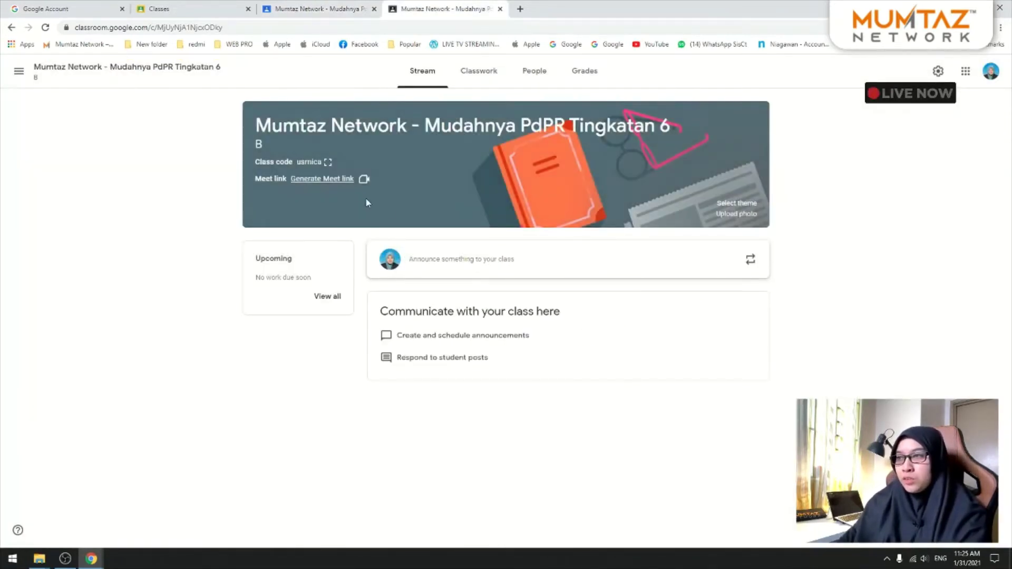
left_click(347, 179)
left_click(410, 301)
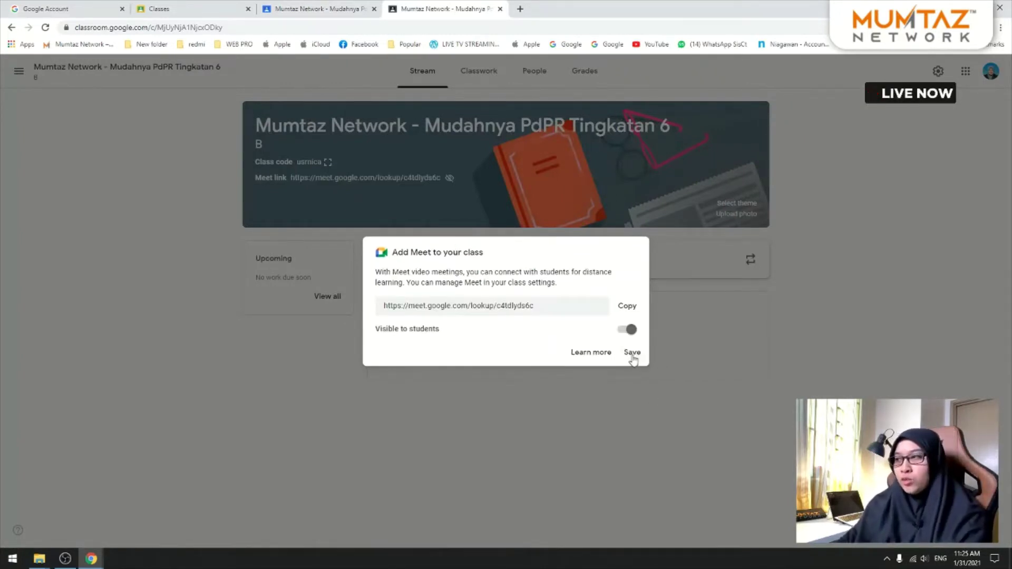
left_click(632, 354)
left_click(338, 7)
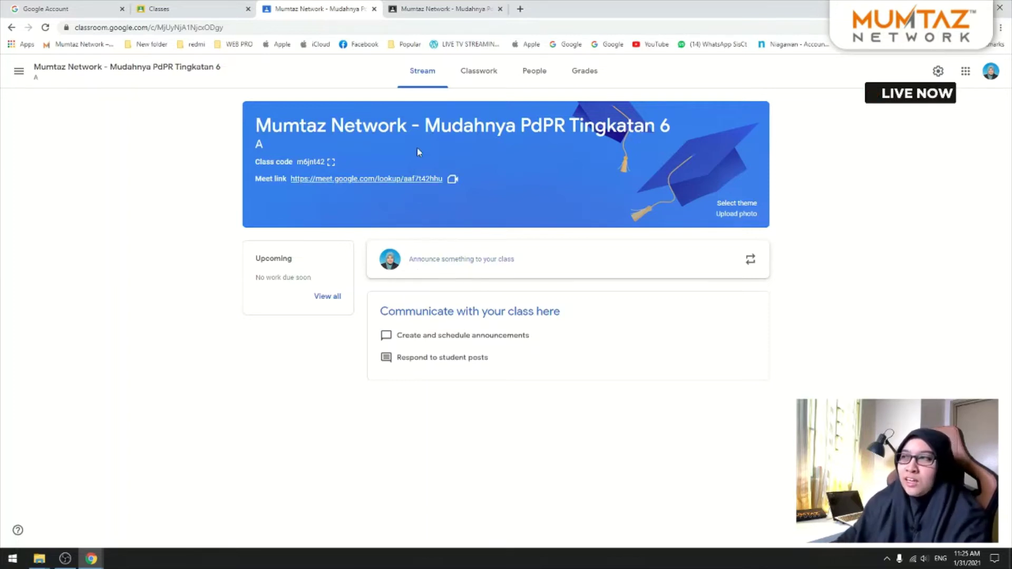
Step: Select class 6 B's Meet link to copy it
left_click(455, 3)
left_click(352, 5)
left_click(458, 7)
left_click(355, 4)
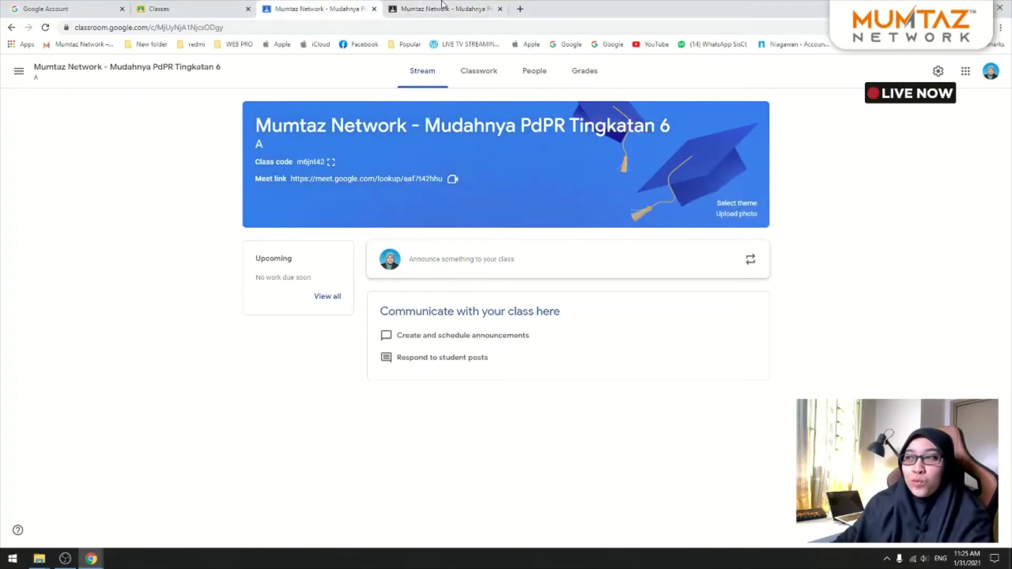
left_click(442, 4)
left_click_drag(474, 182, 300, 180)
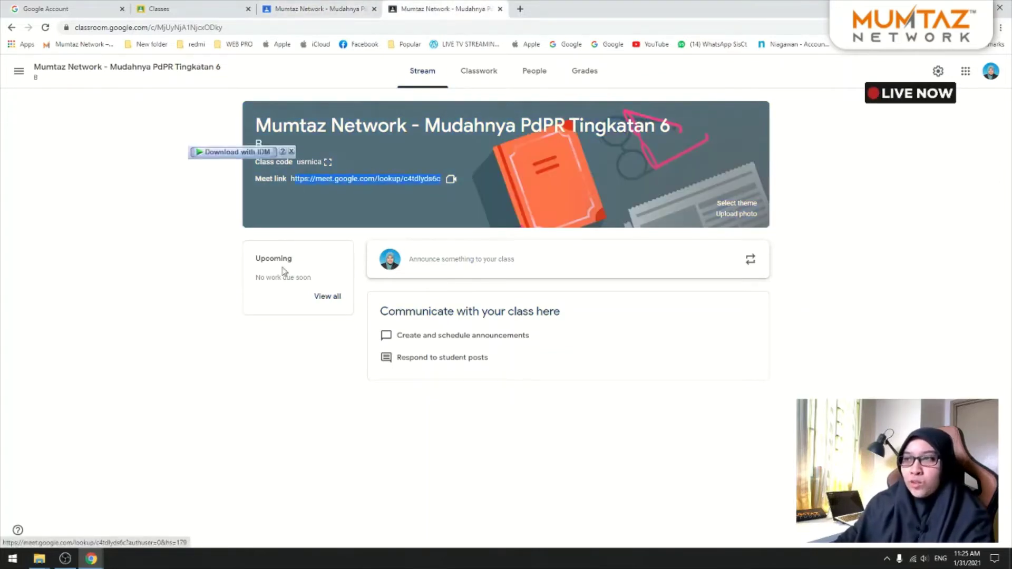
Step: Select class 6 A's Meet link and open it in a new tab
left_click(339, 6)
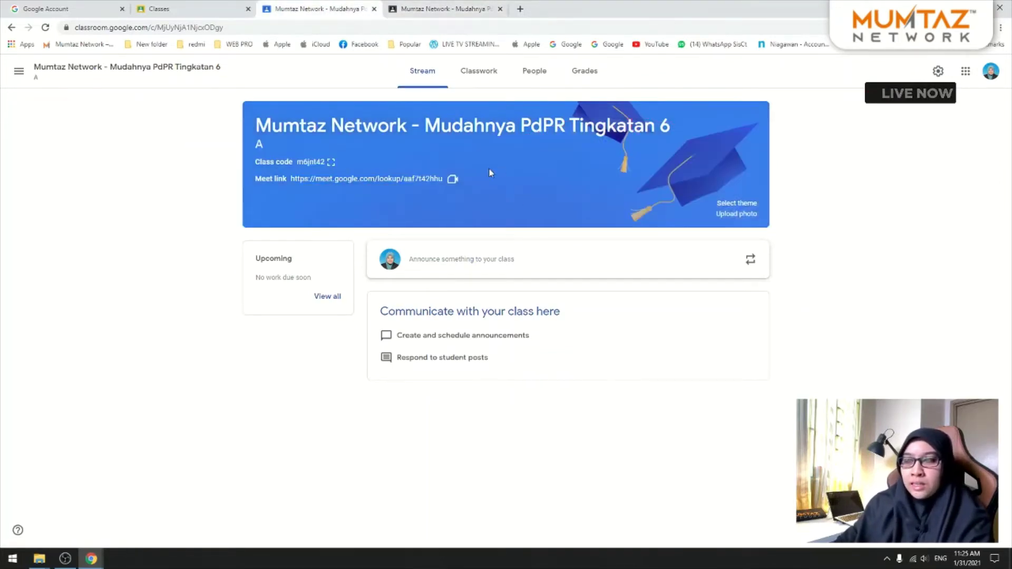
left_click_drag(296, 177, 444, 180)
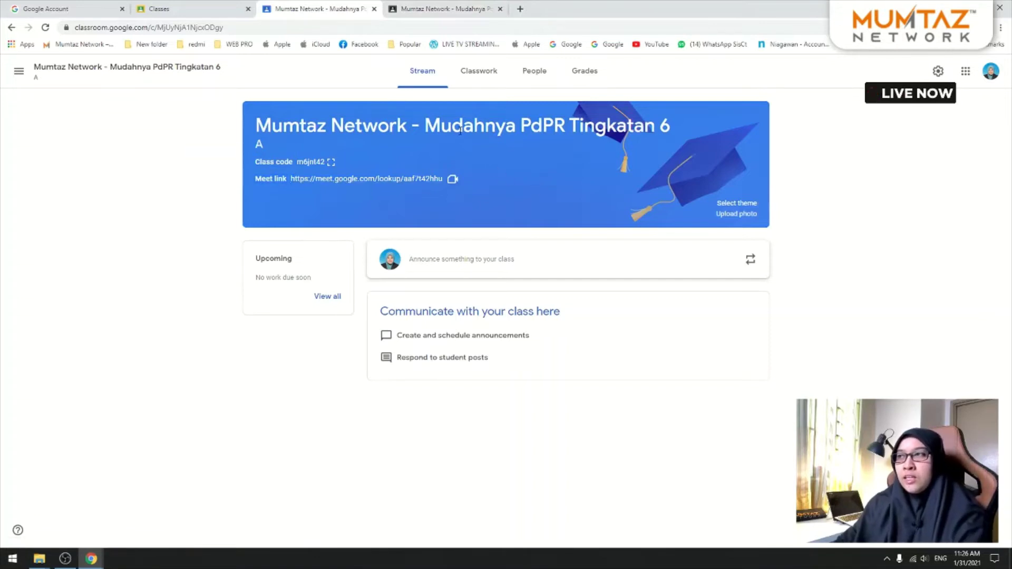
left_click(448, 7)
left_click(348, 5)
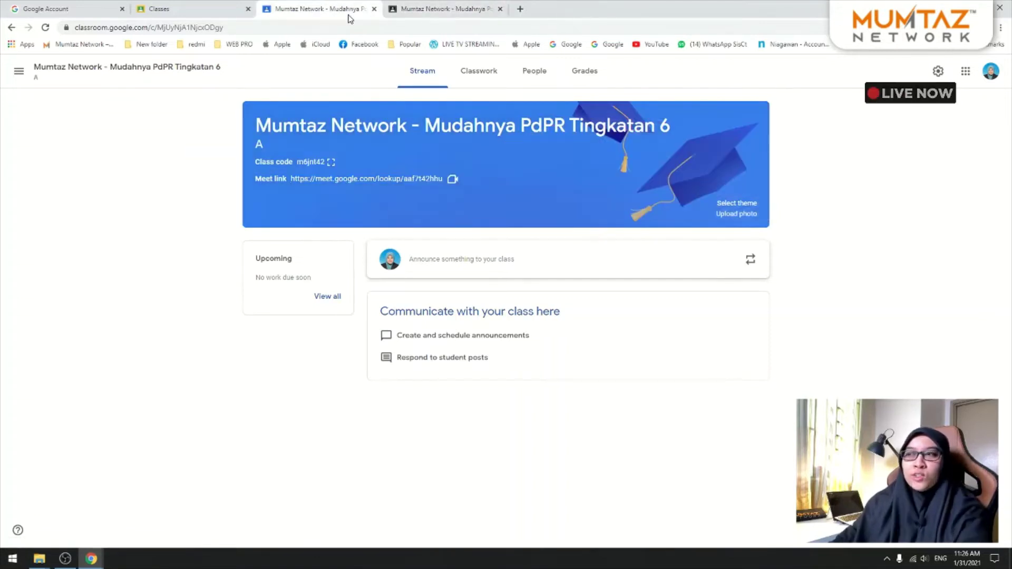
left_click(388, 179)
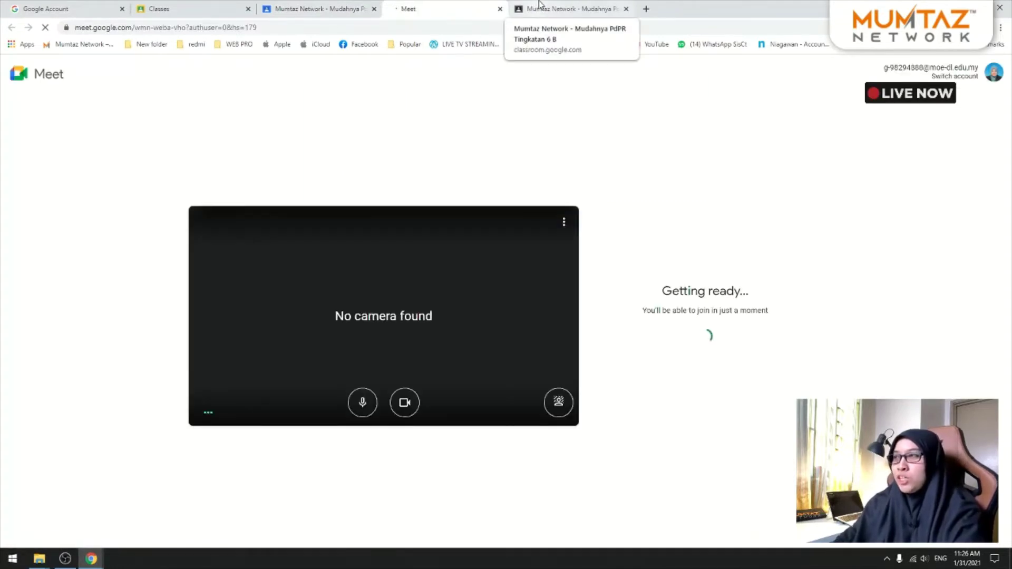
Step: Open class 6 B's Meet link and allow camera and microphone in class 6 A's meeting
left_click(535, 7)
left_click(399, 179)
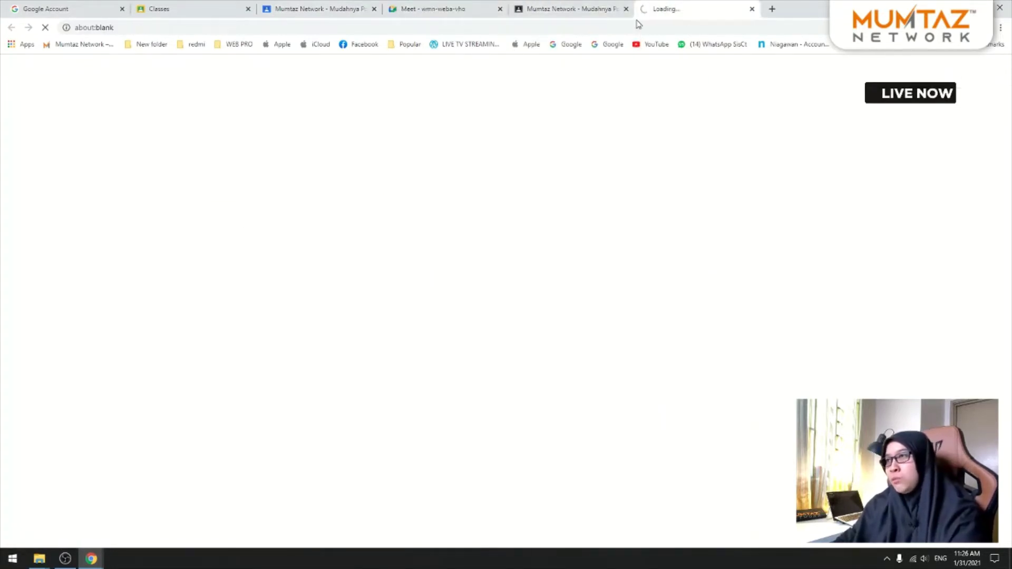
left_click(436, 8)
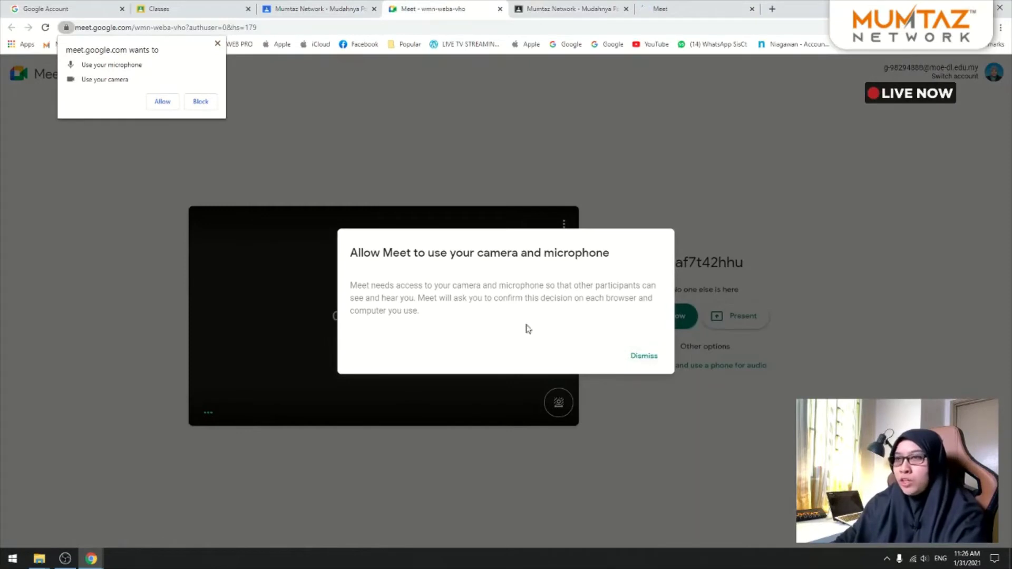
left_click(163, 101)
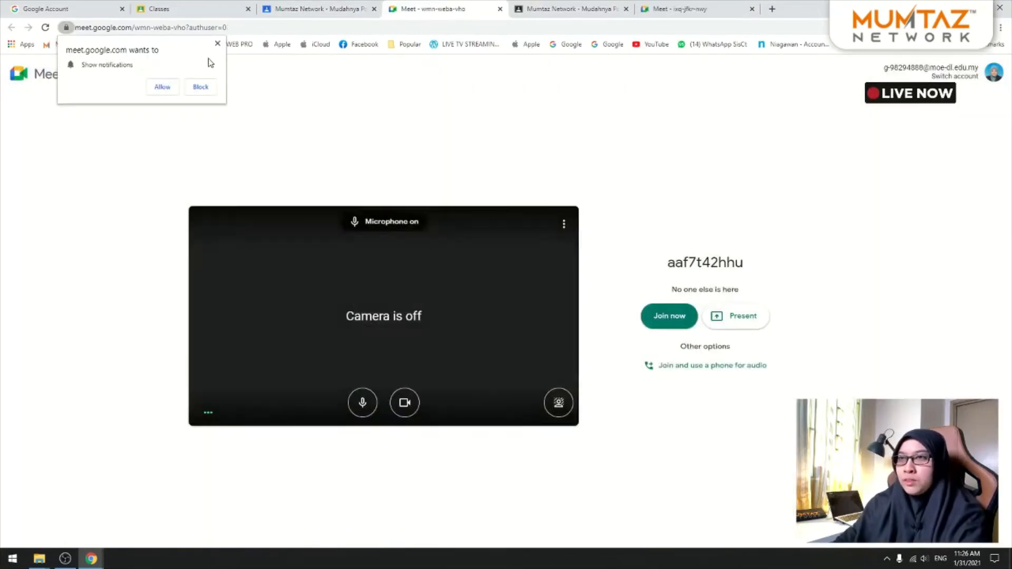
left_click(216, 44)
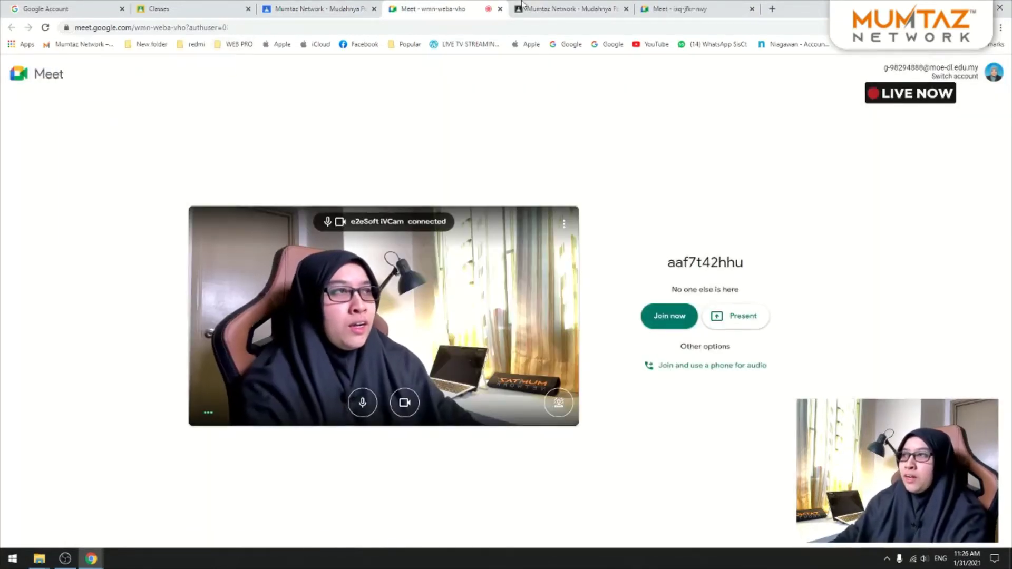
left_click(663, 7)
left_click(652, 363)
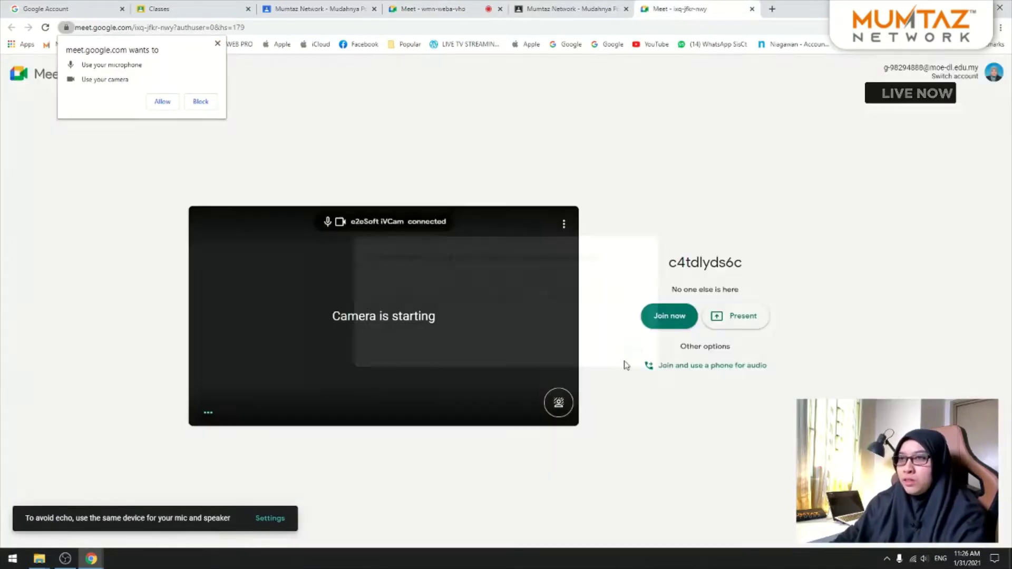
left_click(162, 102)
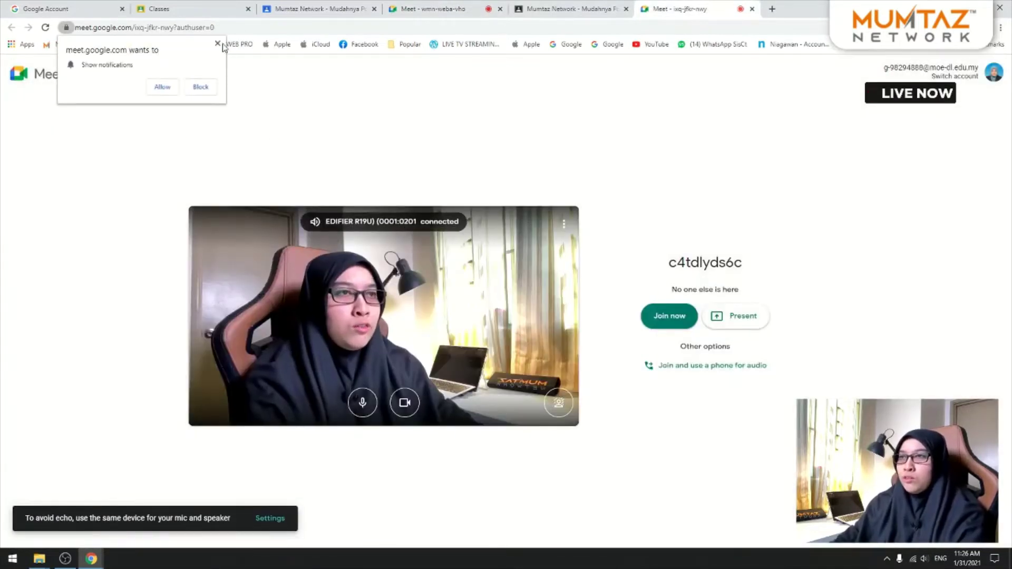
left_click(217, 43)
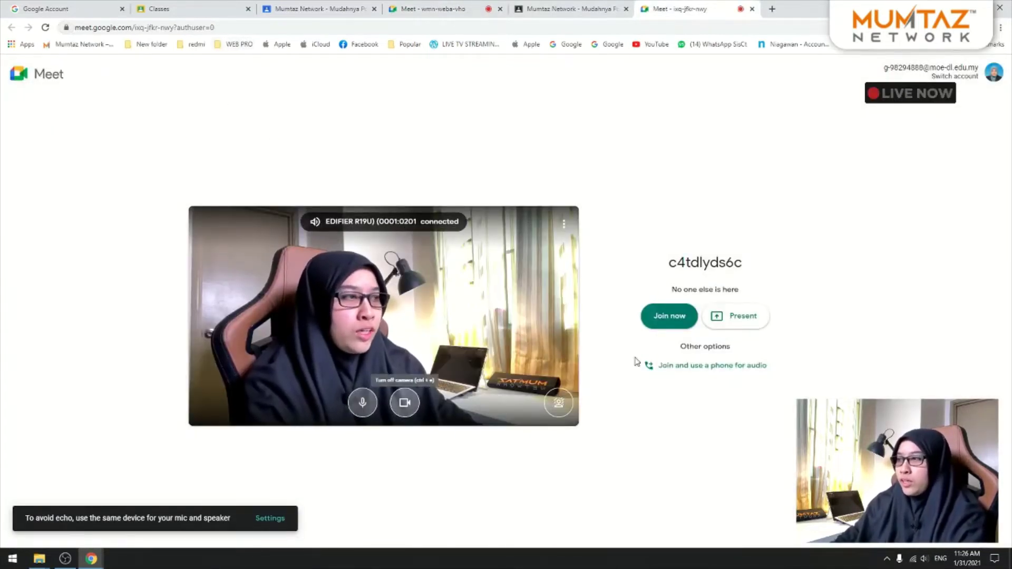
left_click(670, 319)
left_click(316, 9)
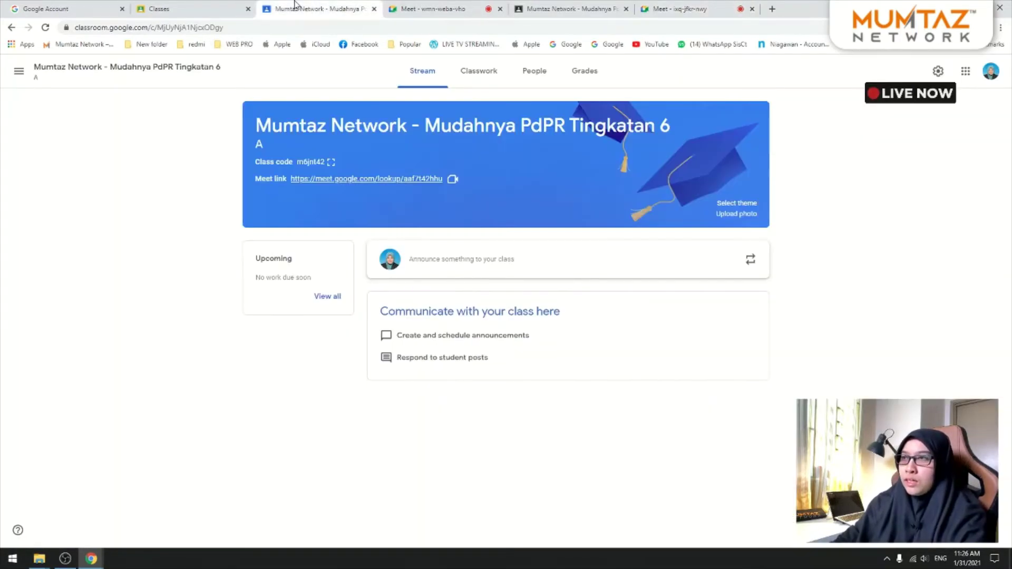
left_click(428, 9)
left_click(658, 318)
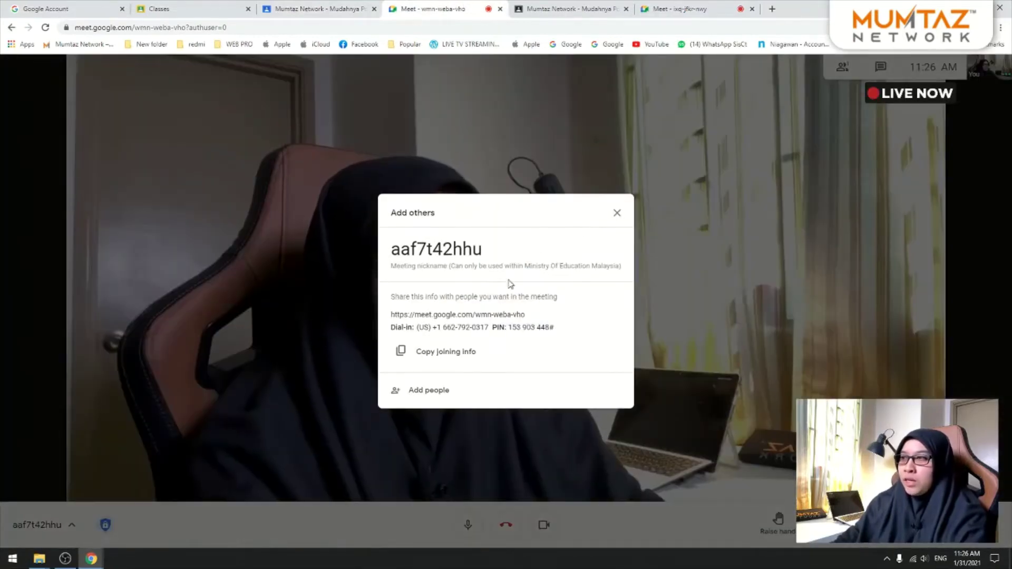
left_click(697, 6)
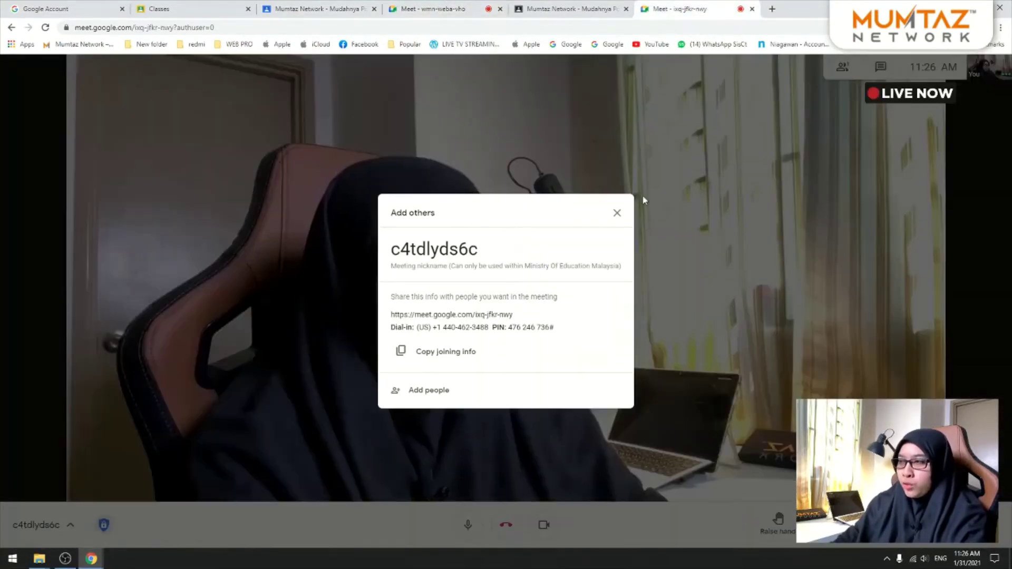
left_click(616, 213)
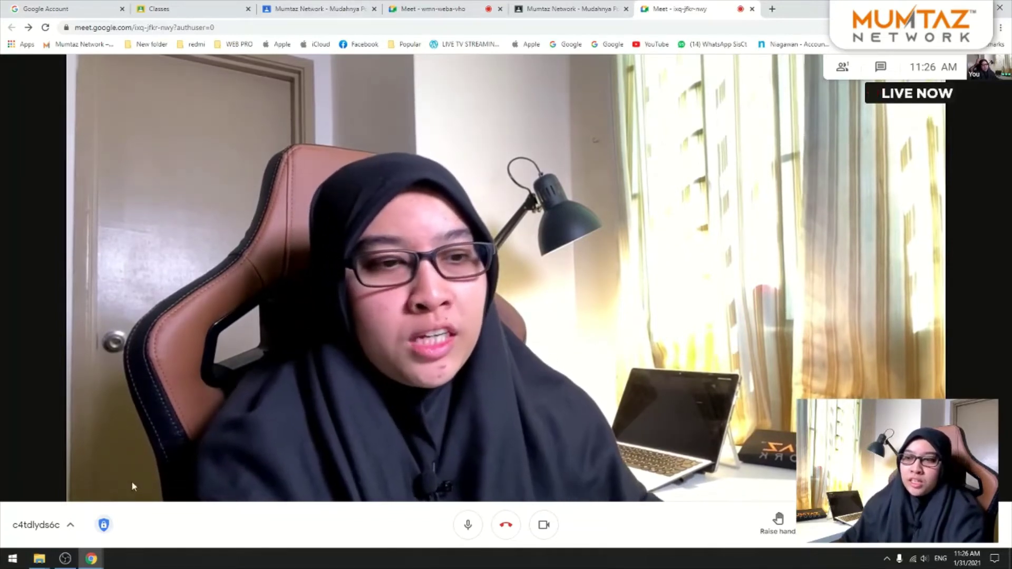
Step: Show, hide and reshow the call's meeting details from the meeting code
left_click(68, 530)
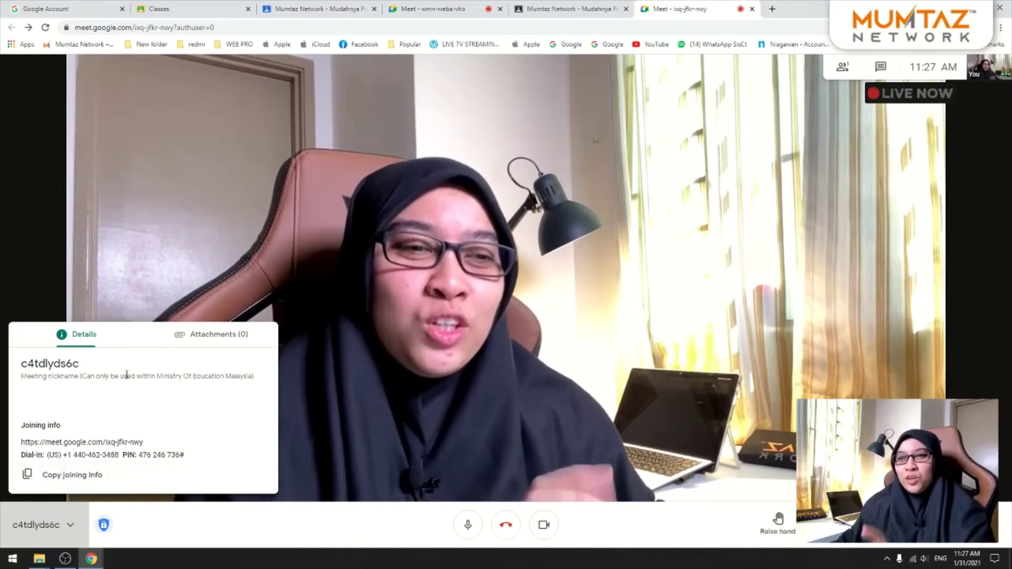
left_click(67, 523)
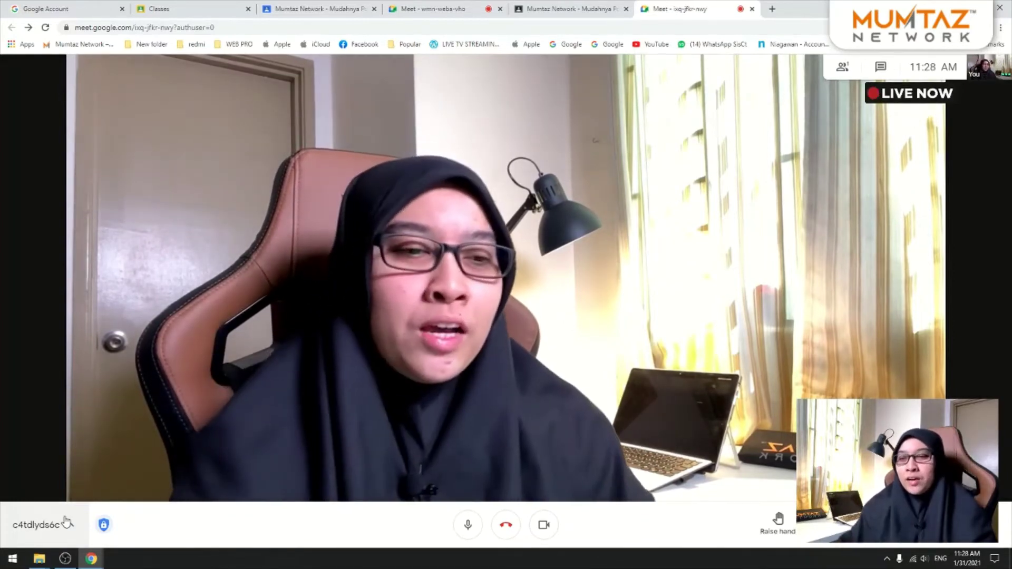
left_click(66, 522)
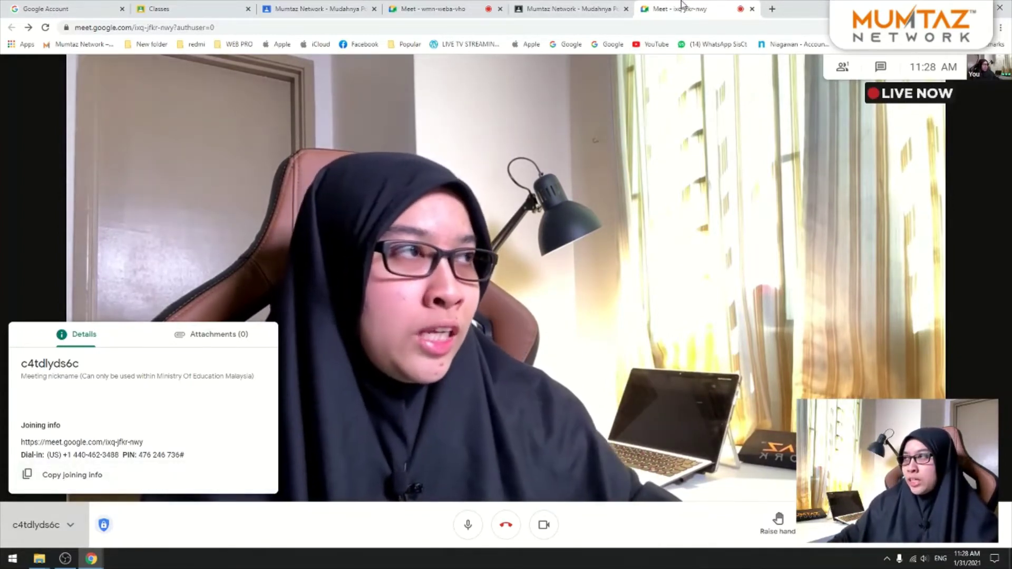
left_click(414, 7)
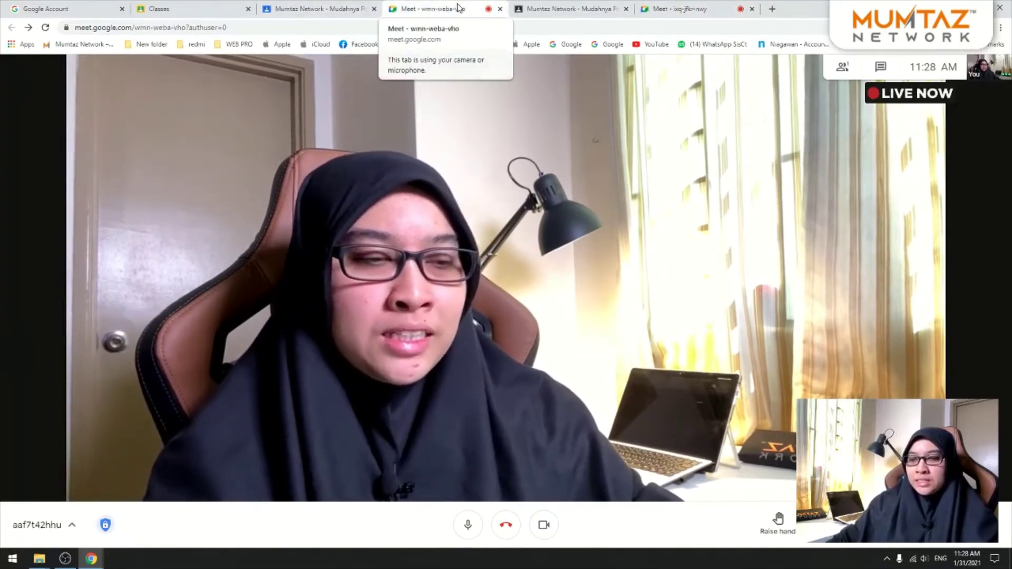
left_click(58, 524)
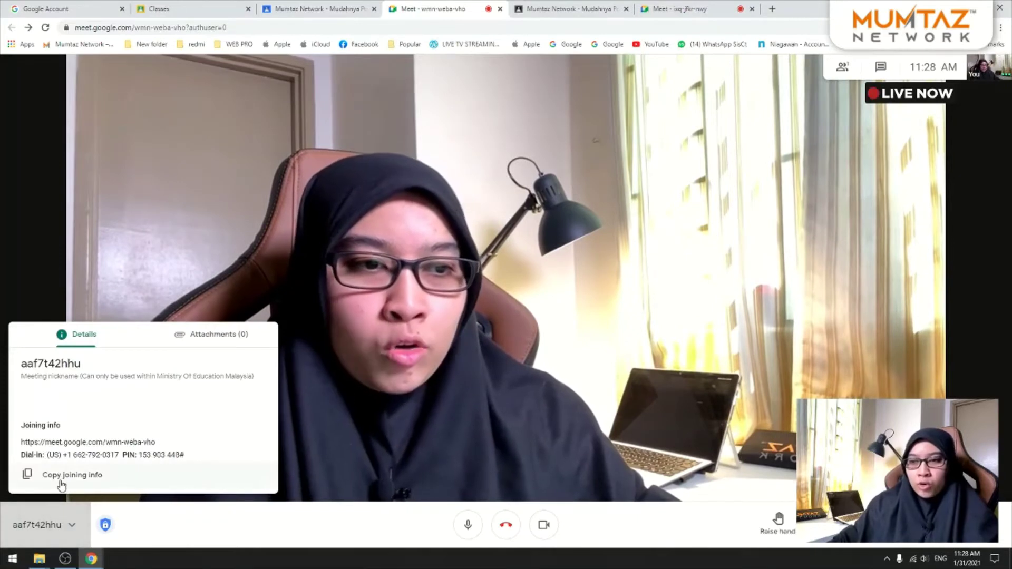
left_click(62, 476)
left_click(12, 558)
type("tel")
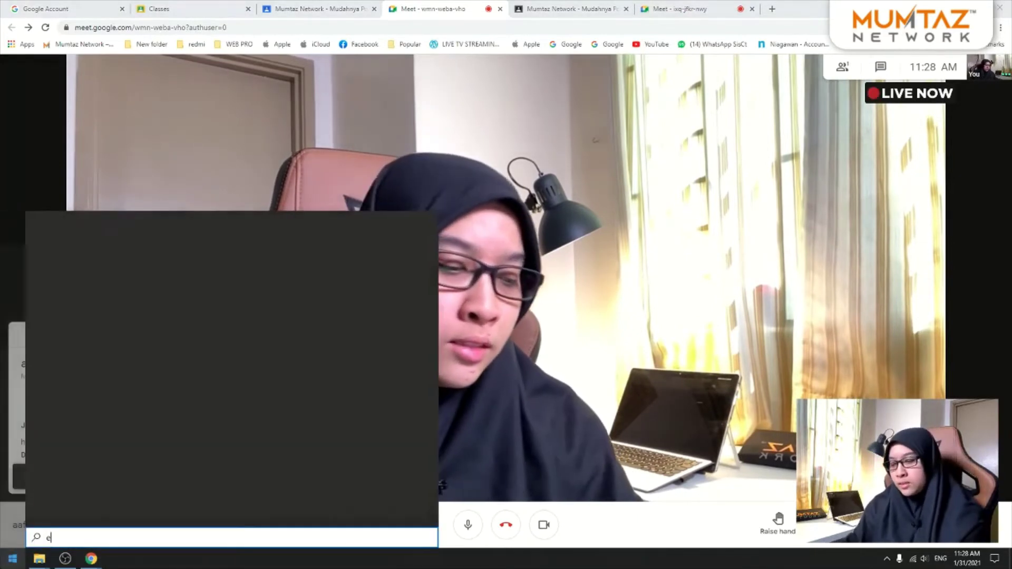
key("Escape")
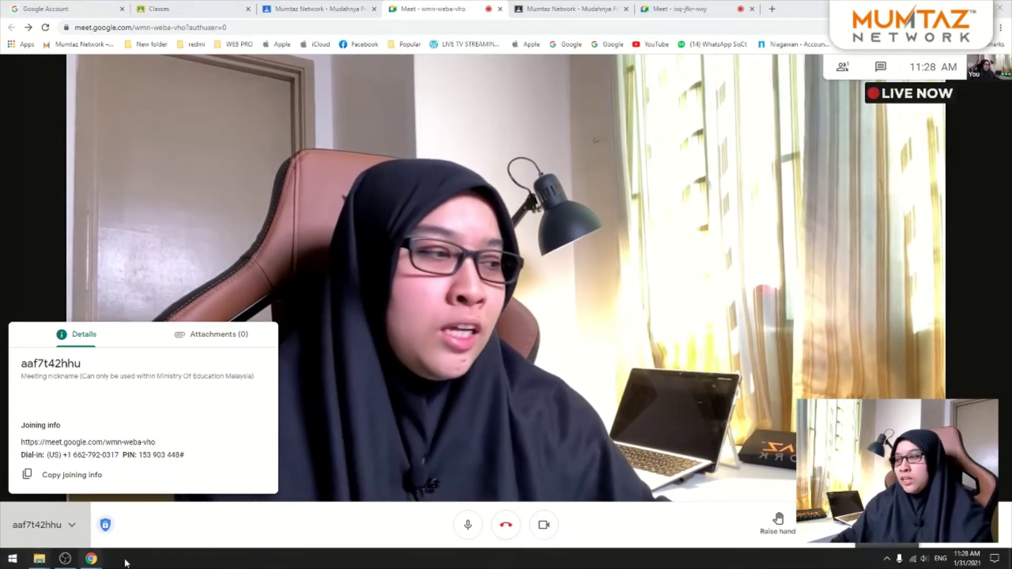
mouse_move(95, 564)
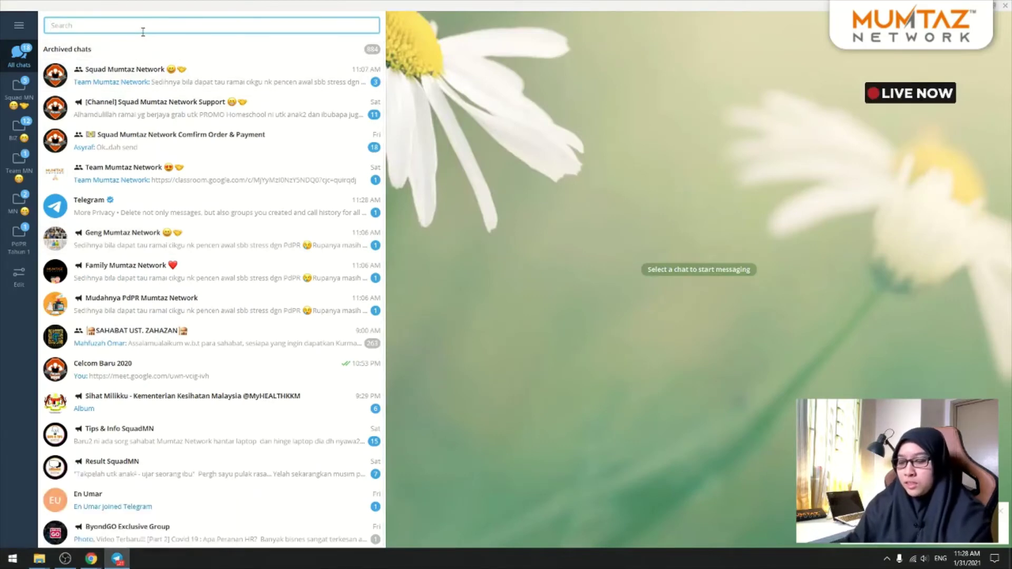
type("cel")
left_click(156, 48)
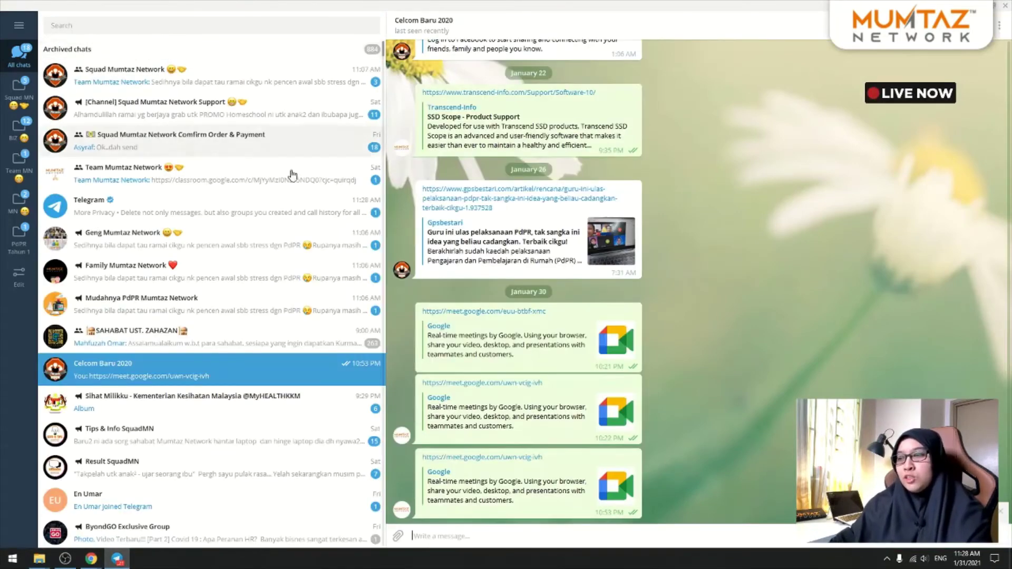
key("ctrl+v")
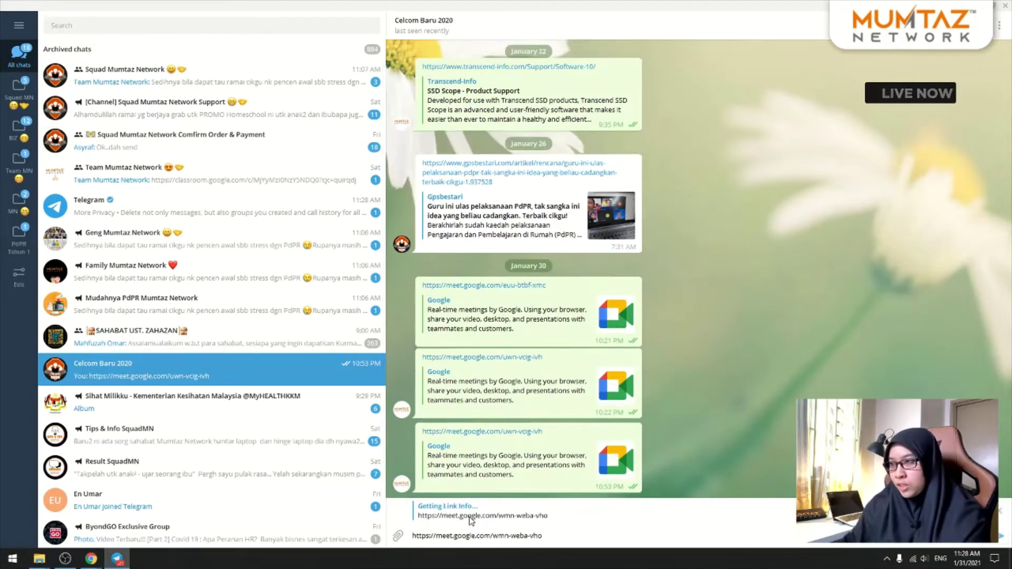
key("Return")
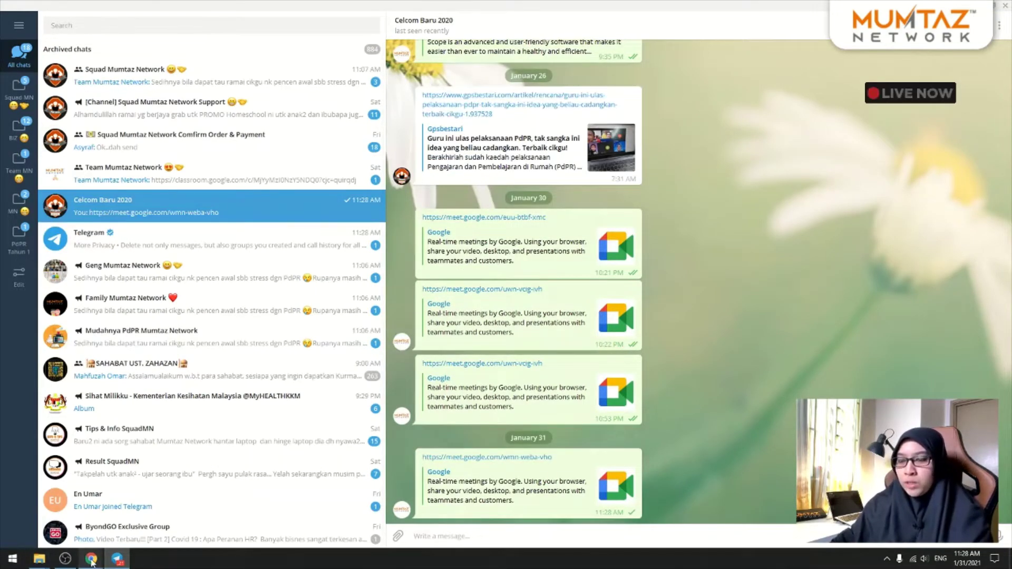
left_click(169, 514)
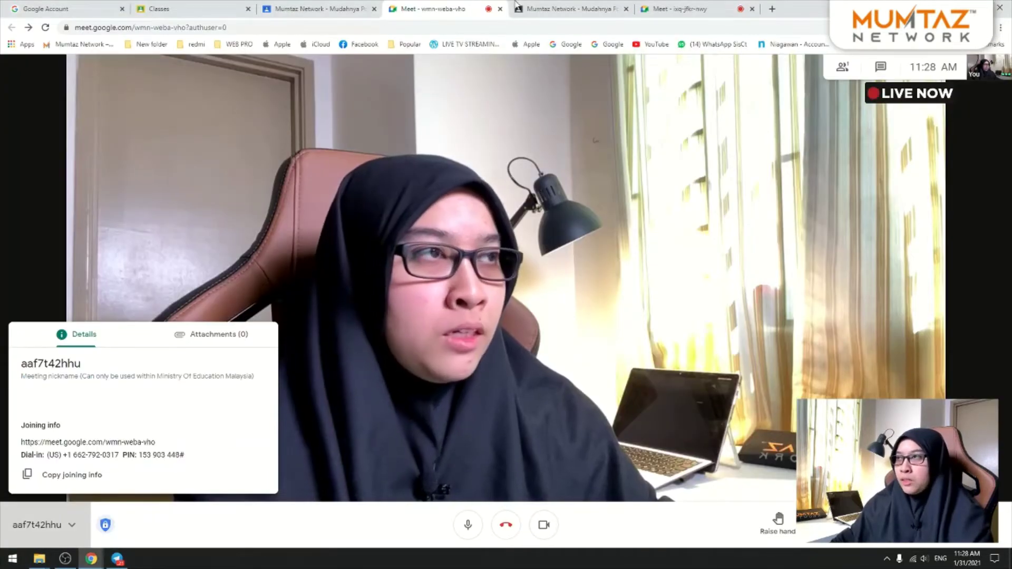
left_click(535, 6)
left_click(658, 6)
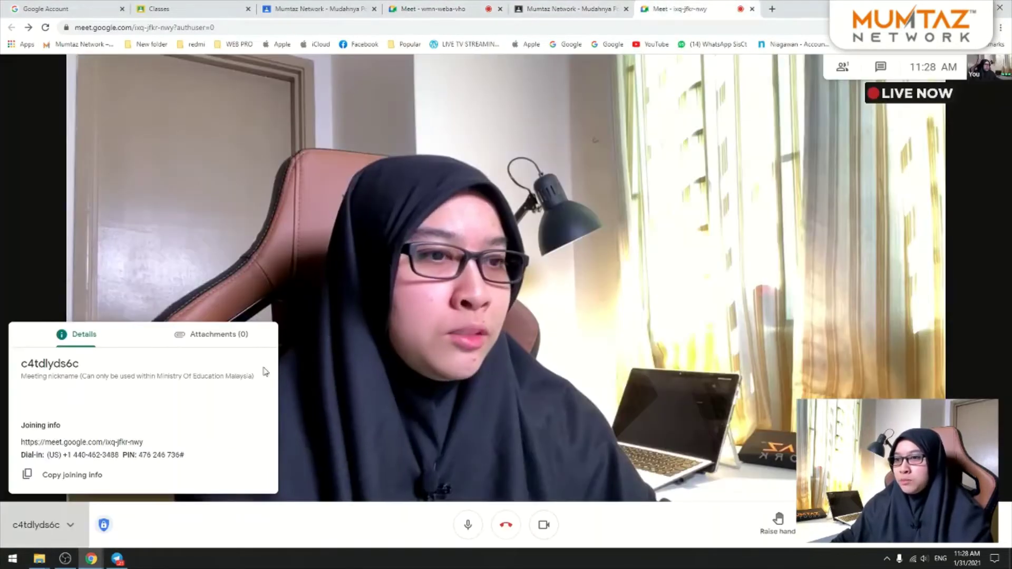
left_click(84, 476)
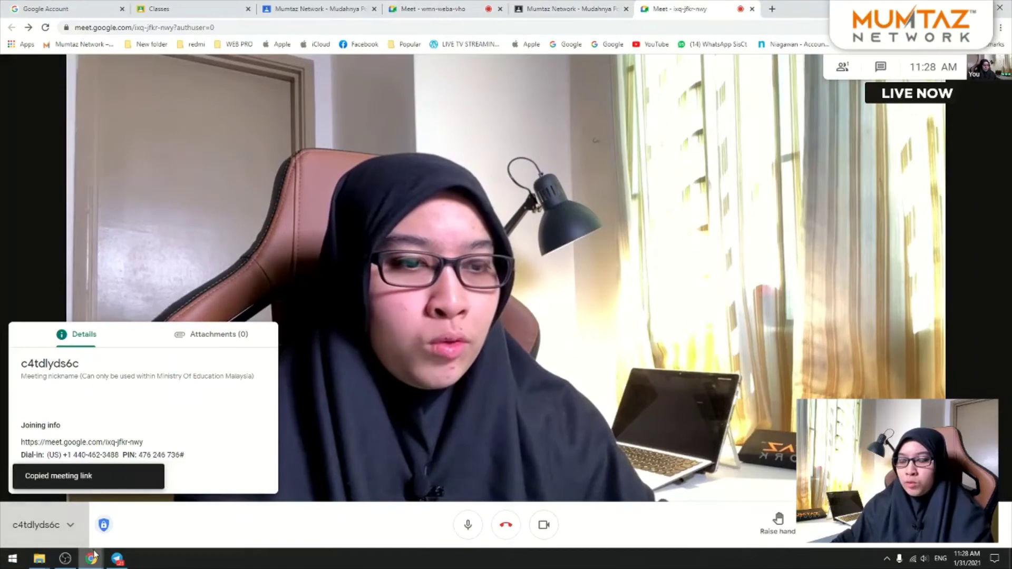
left_click(116, 559)
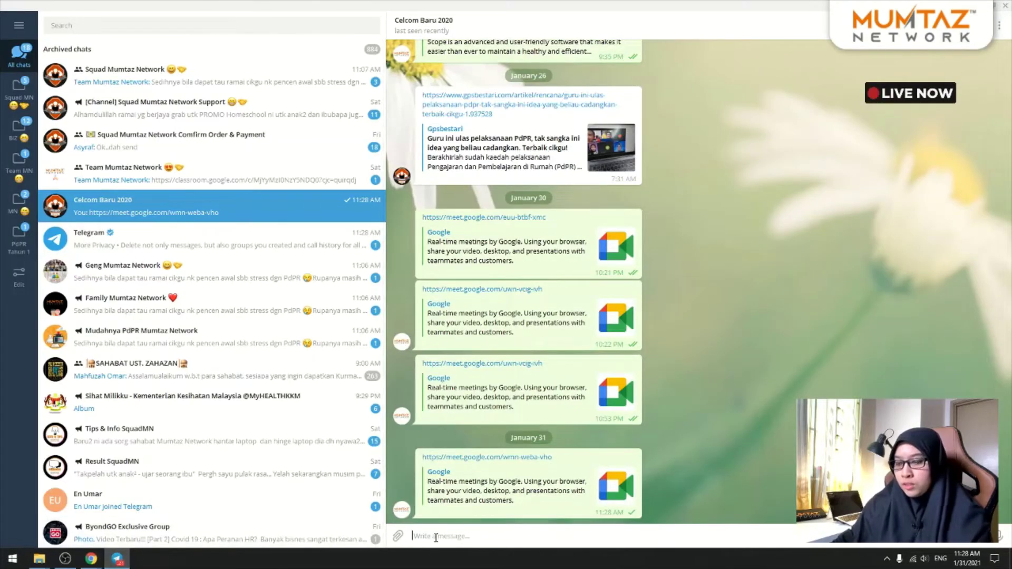
key("ctrl+v")
key("Return")
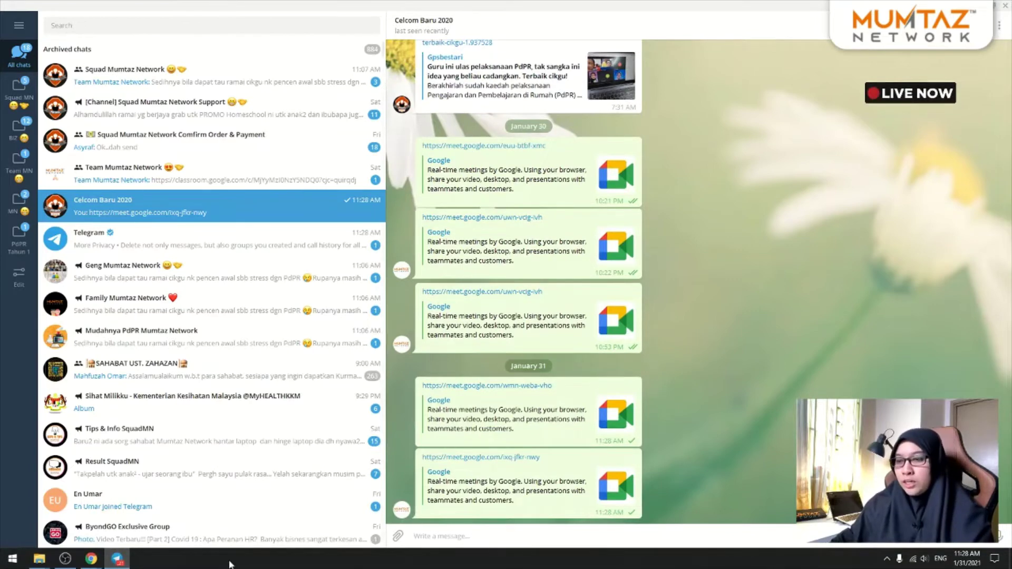
left_click(65, 559)
mouse_move(90, 559)
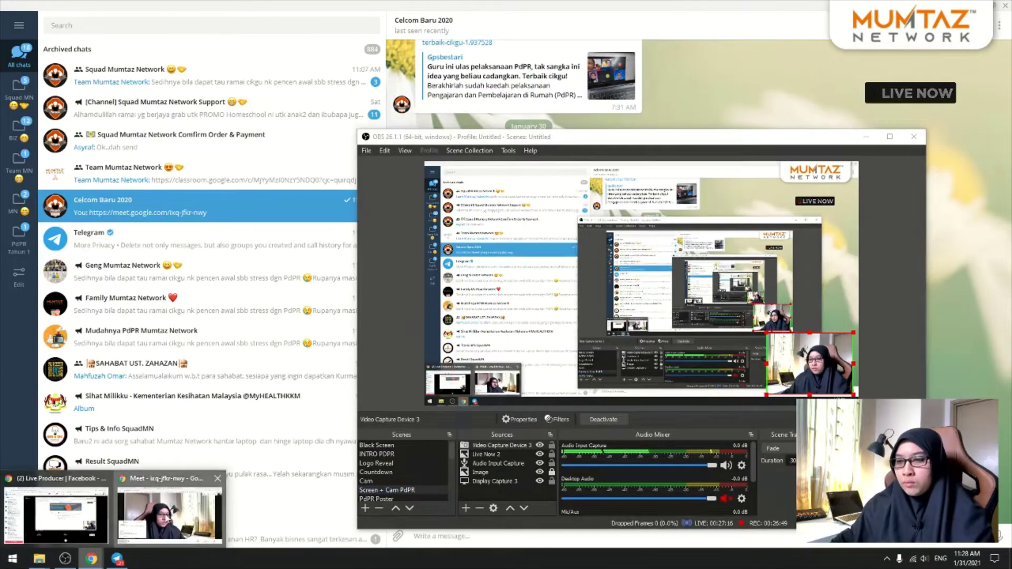
left_click(169, 509)
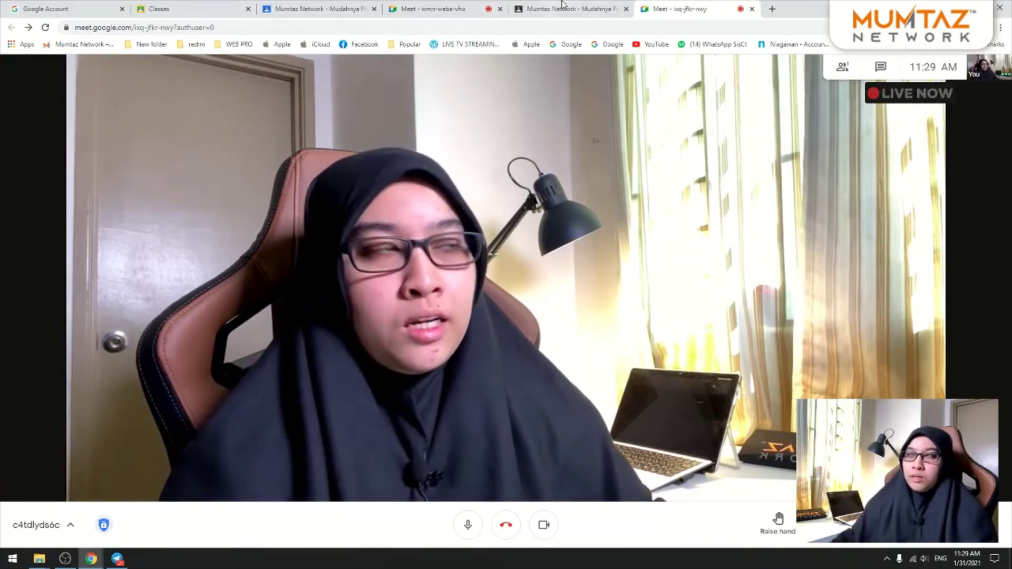
left_click(419, 9)
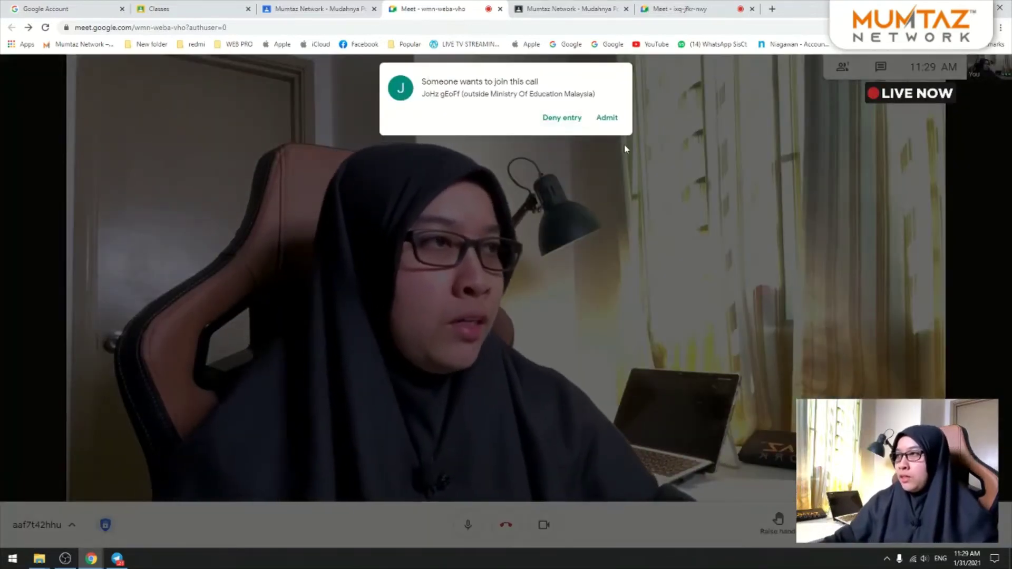
left_click(609, 118)
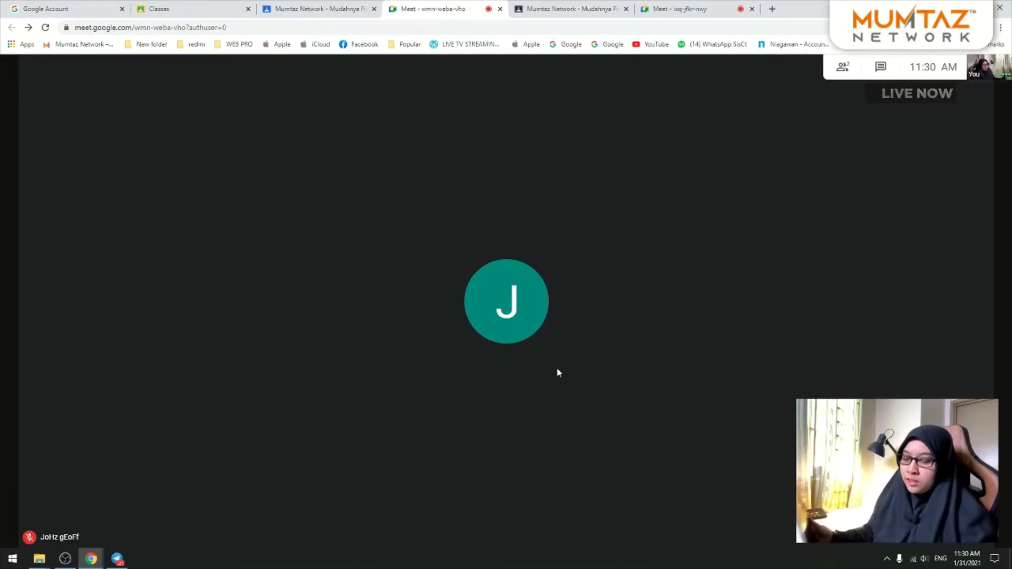
mouse_move(588, 342)
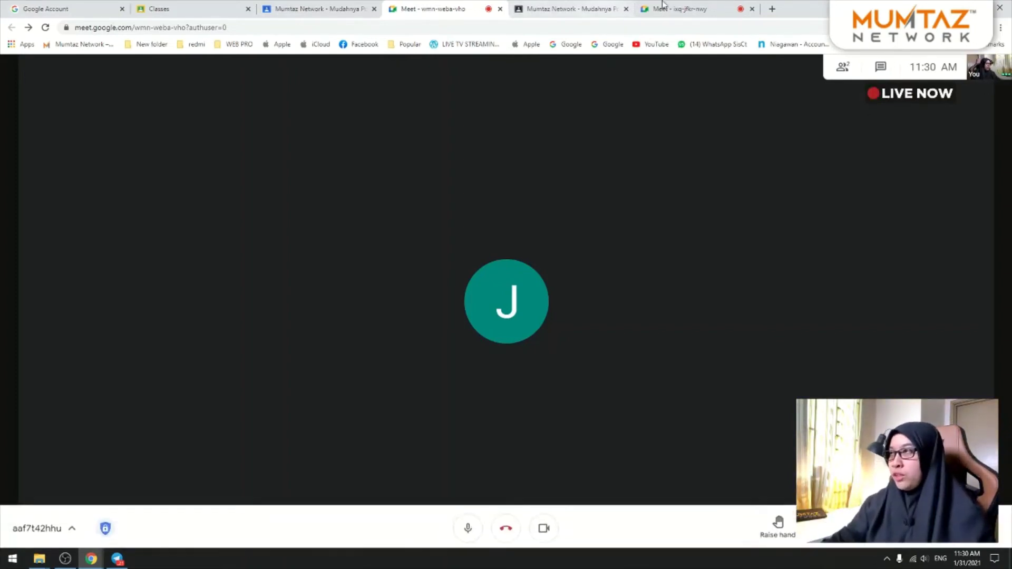
left_click(680, 9)
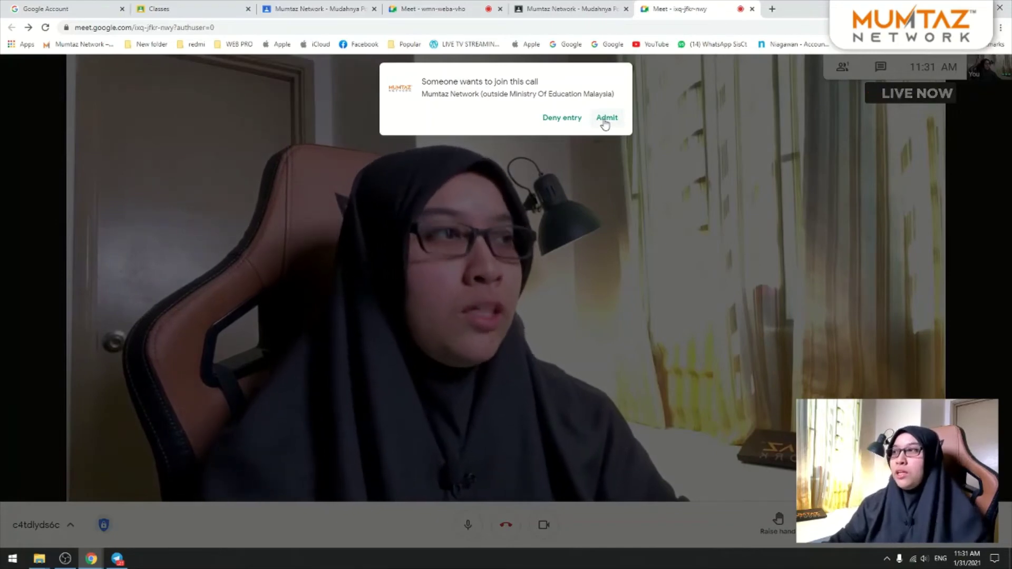
left_click(607, 118)
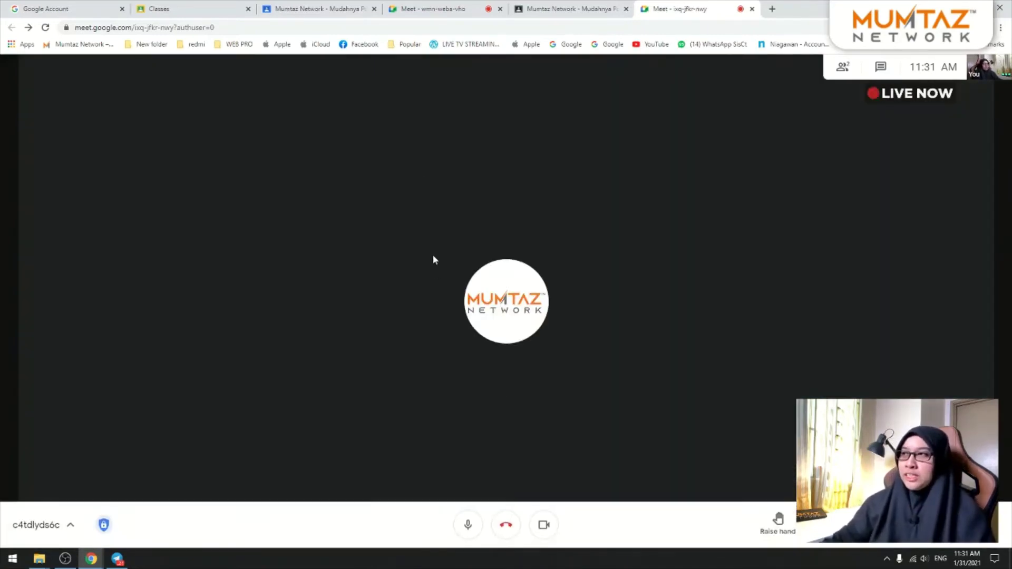
left_click(412, 5)
left_click(684, 5)
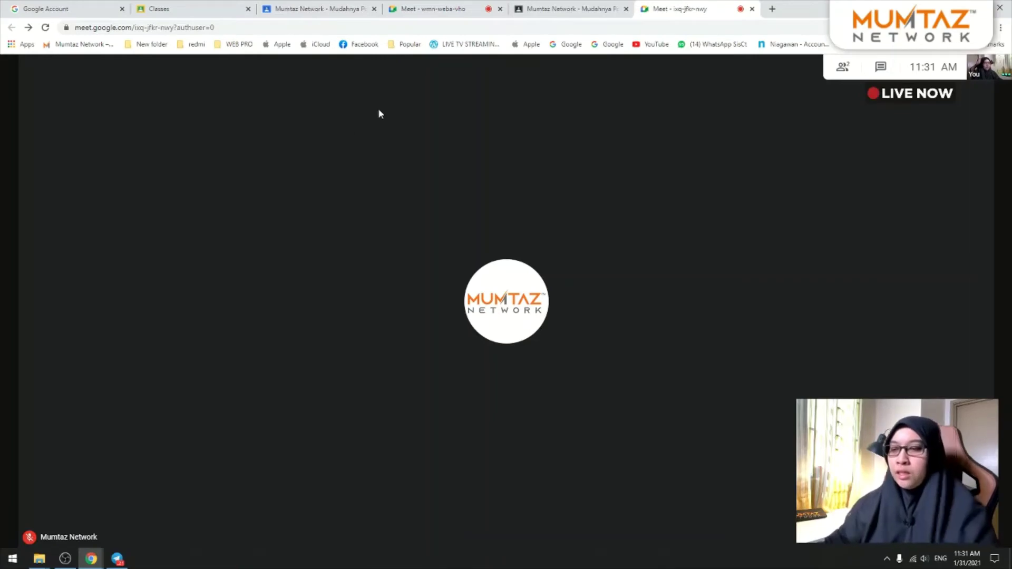
left_click(65, 559)
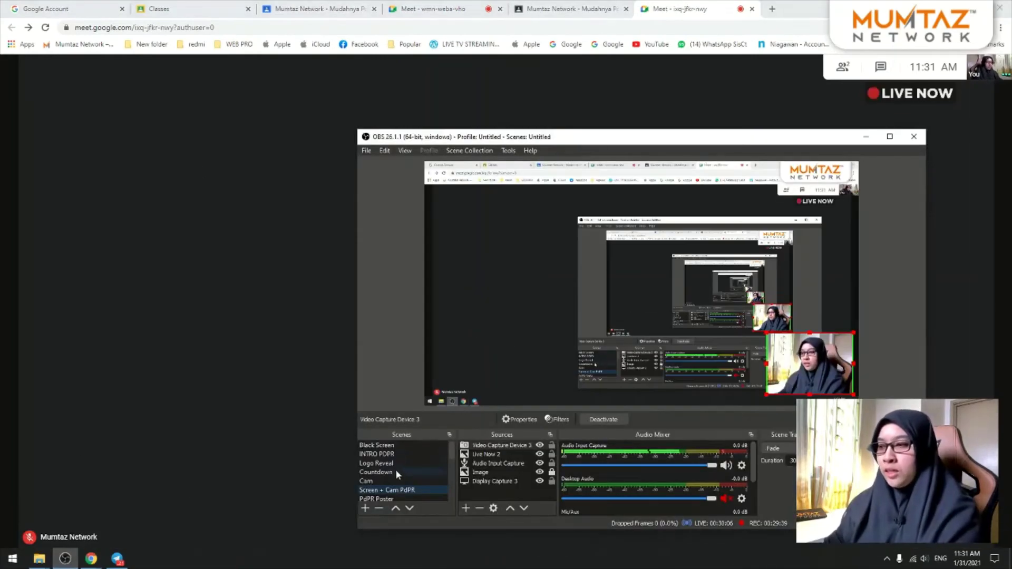